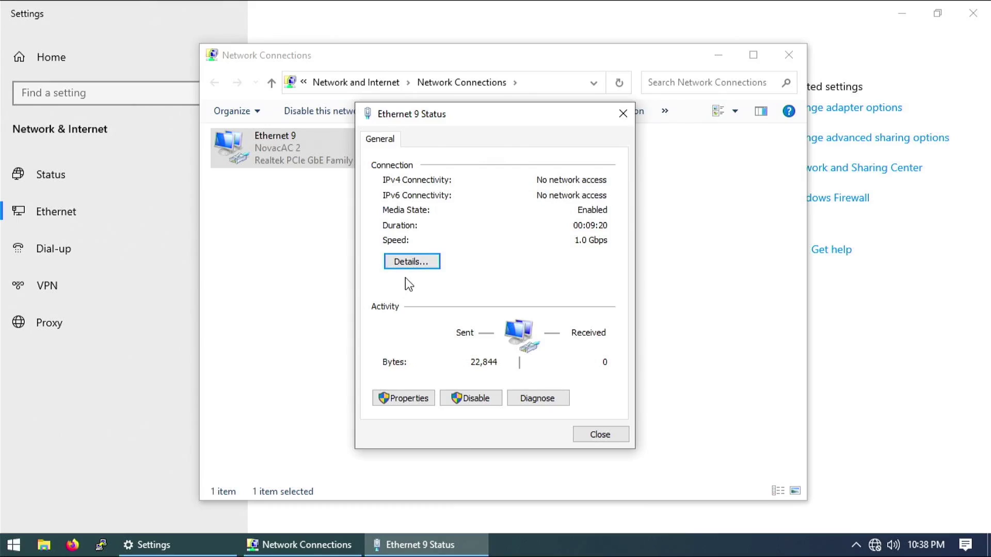
click(413, 262)
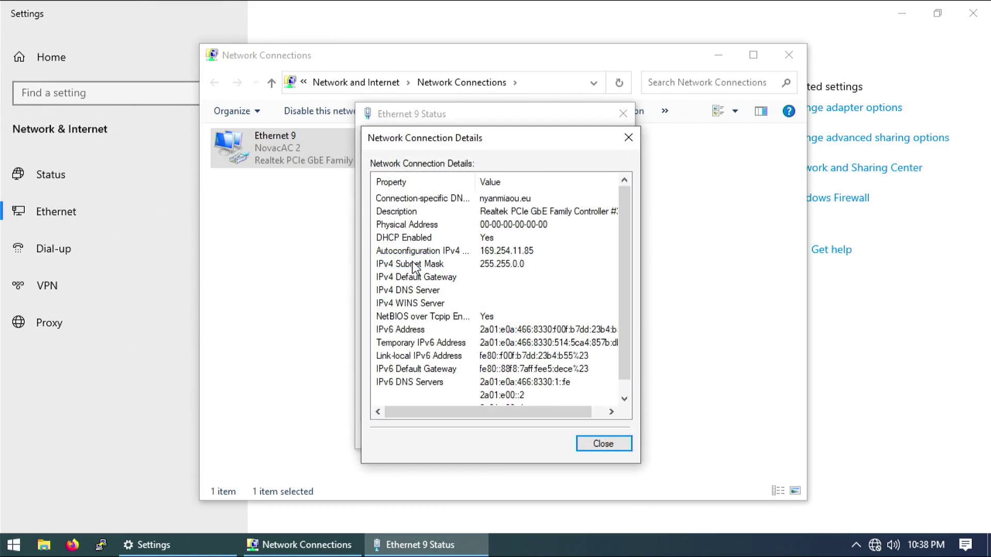
click(447, 264)
click(446, 252)
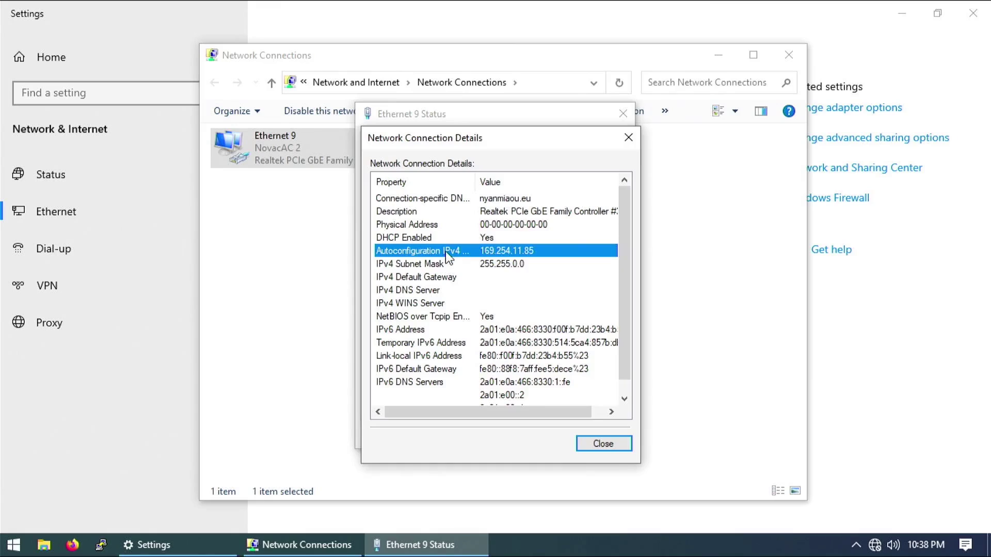
click(485, 227)
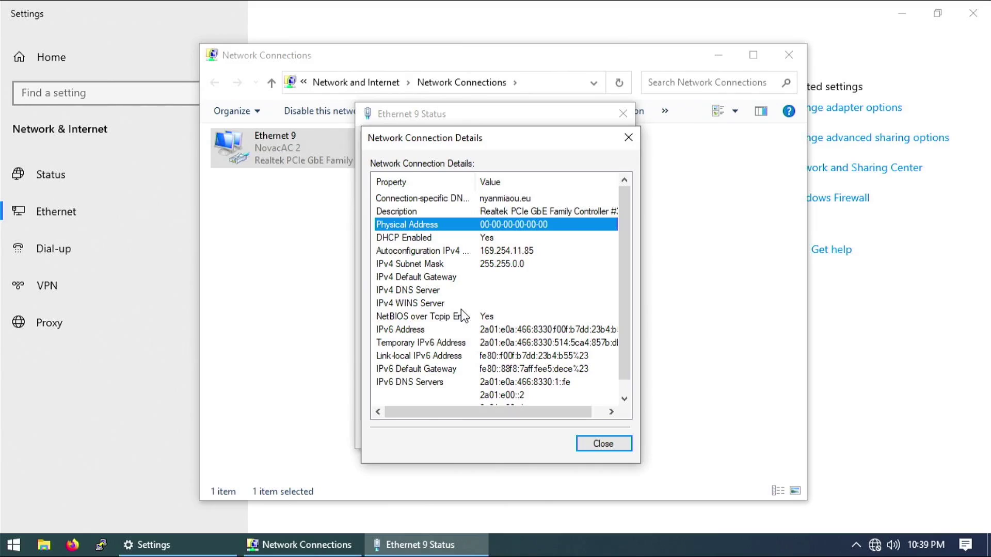
click(616, 447)
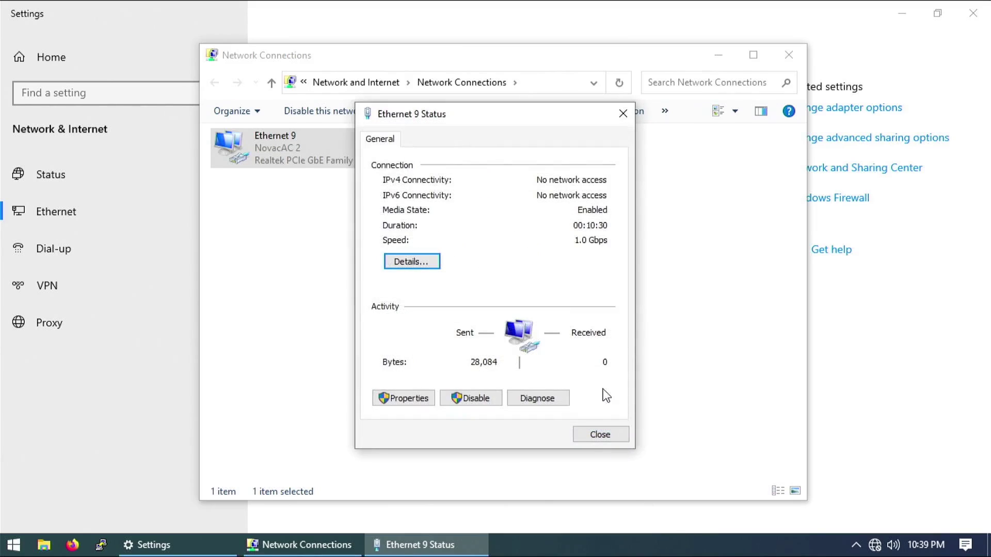
click(416, 260)
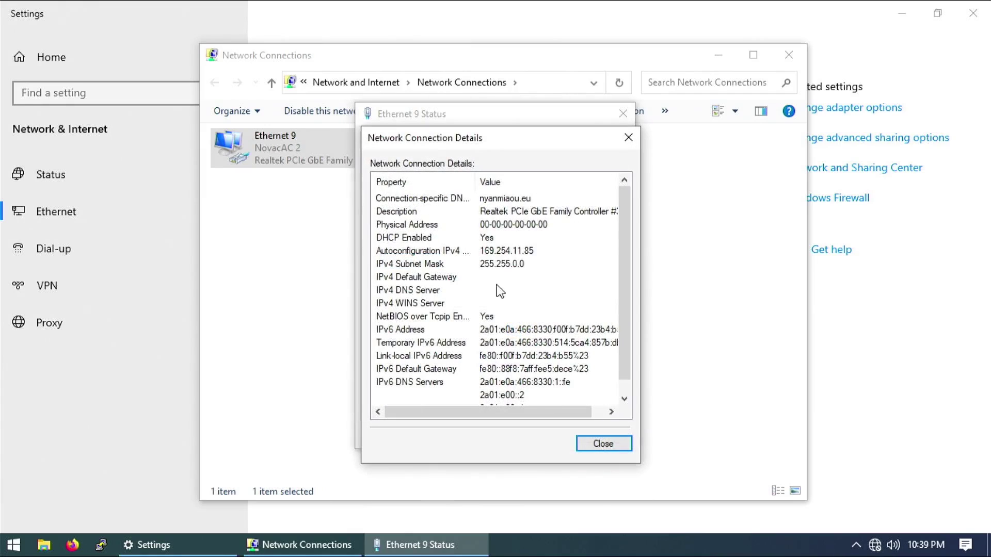
click(608, 448)
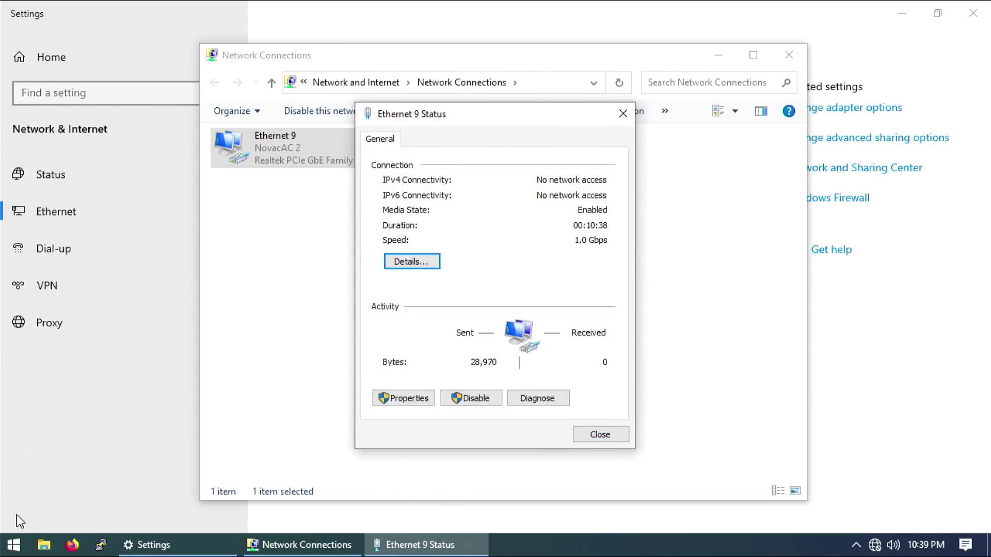
- In Device Manager, give Realtek PCIe GbE Family Controller #3 the custom Network Address FAFDBBDC257B
right_click(13, 545)
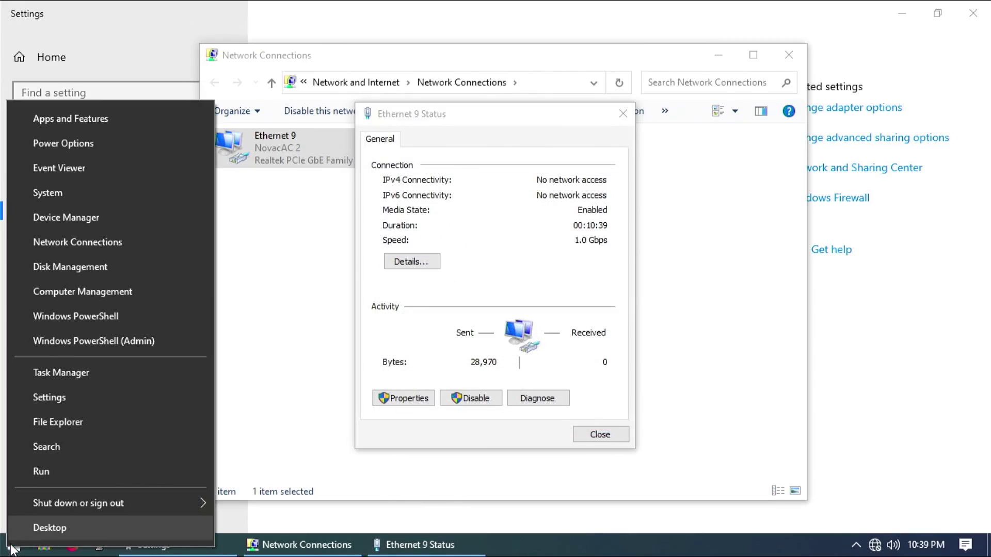
click(130, 218)
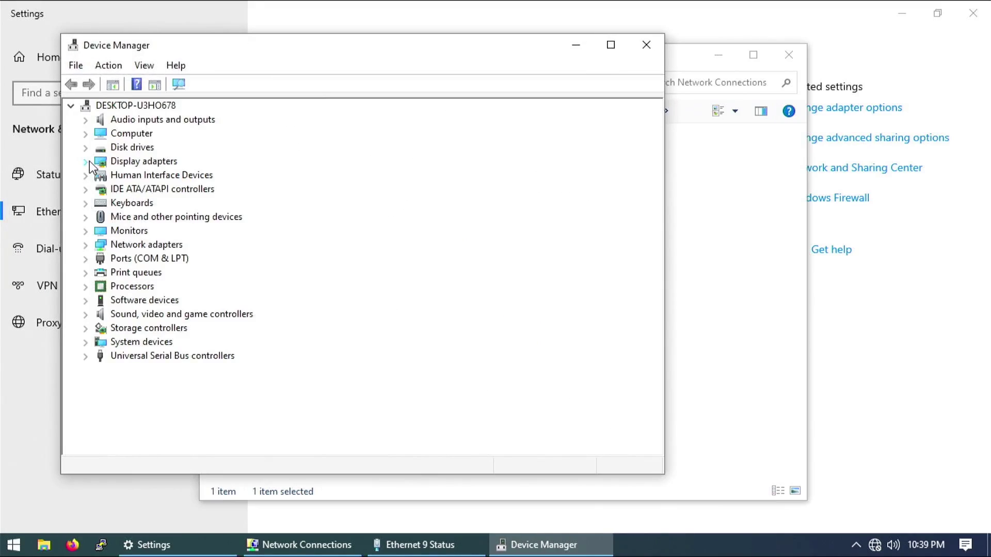
click(86, 245)
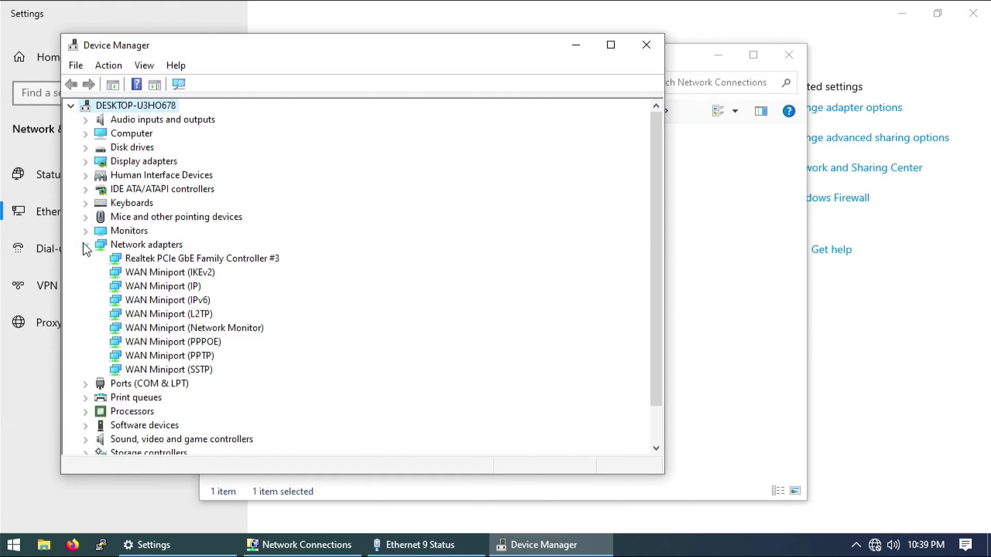
double_click(202, 258)
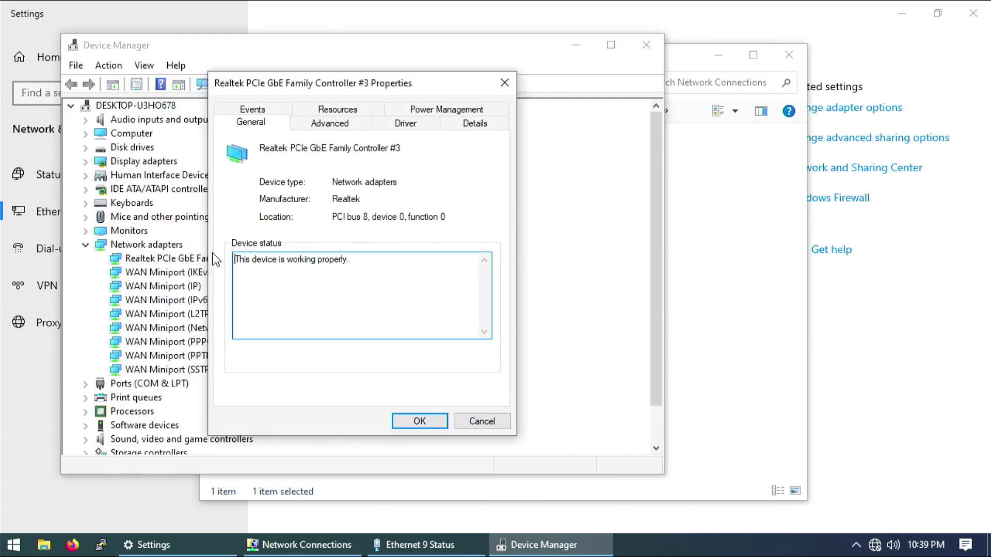
click(348, 127)
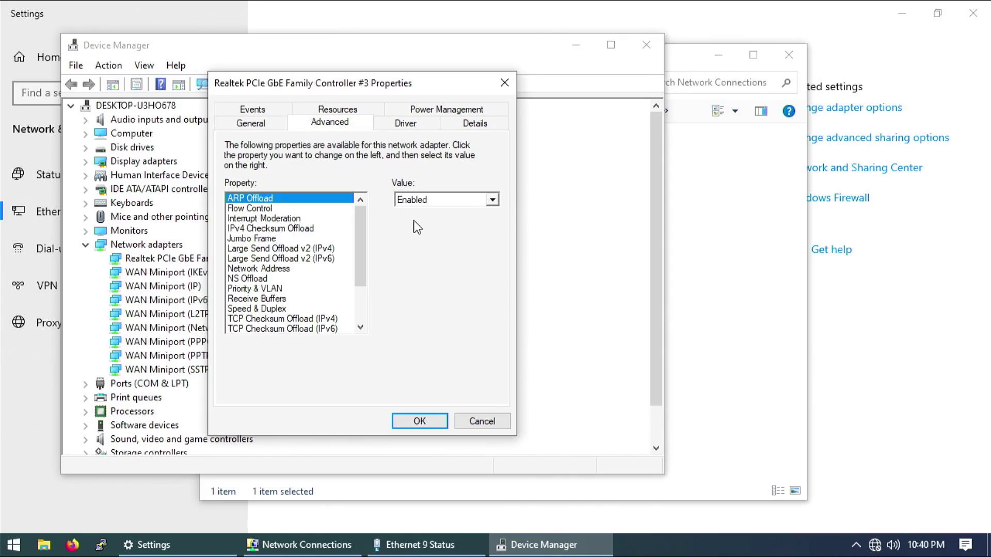
click(277, 269)
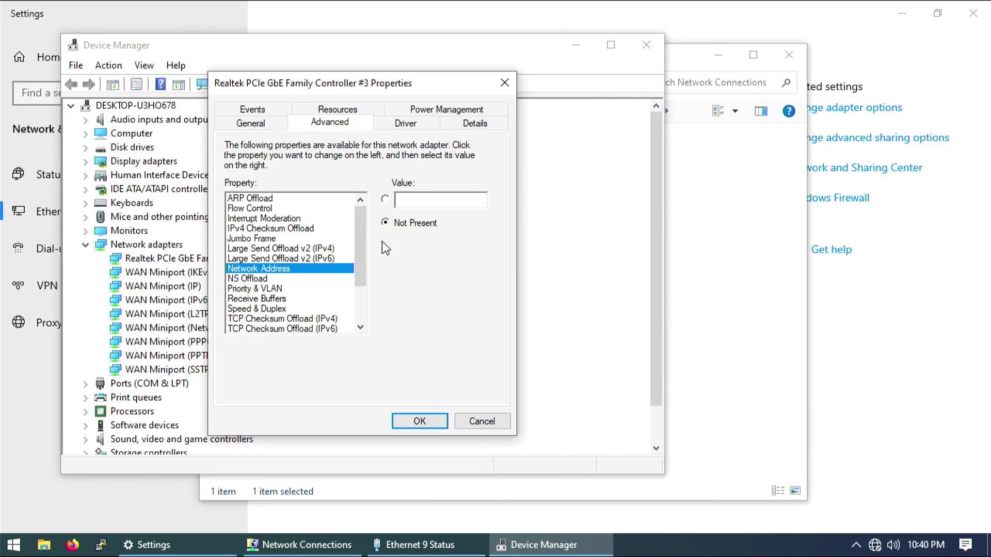
click(385, 202)
text(FAFDBBDC257B)
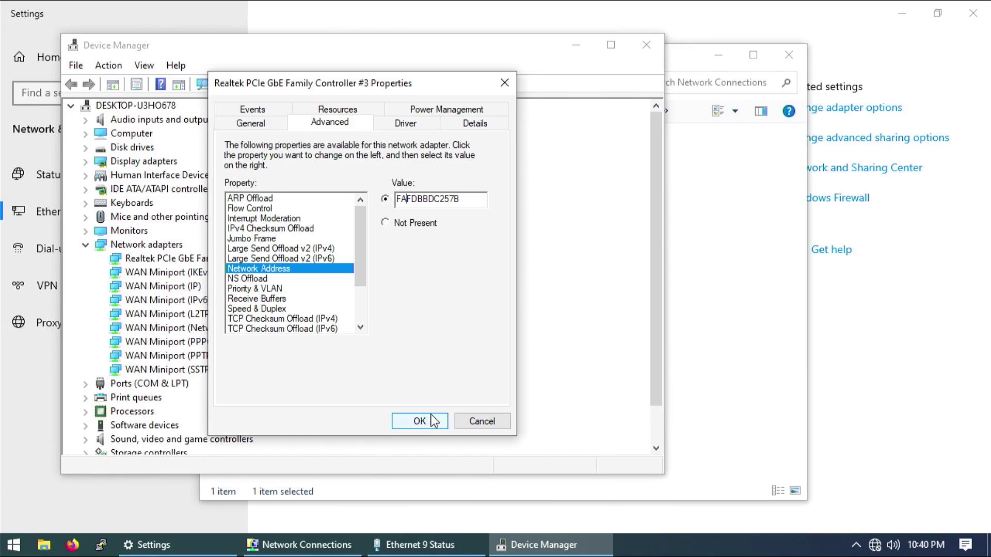
click(433, 421)
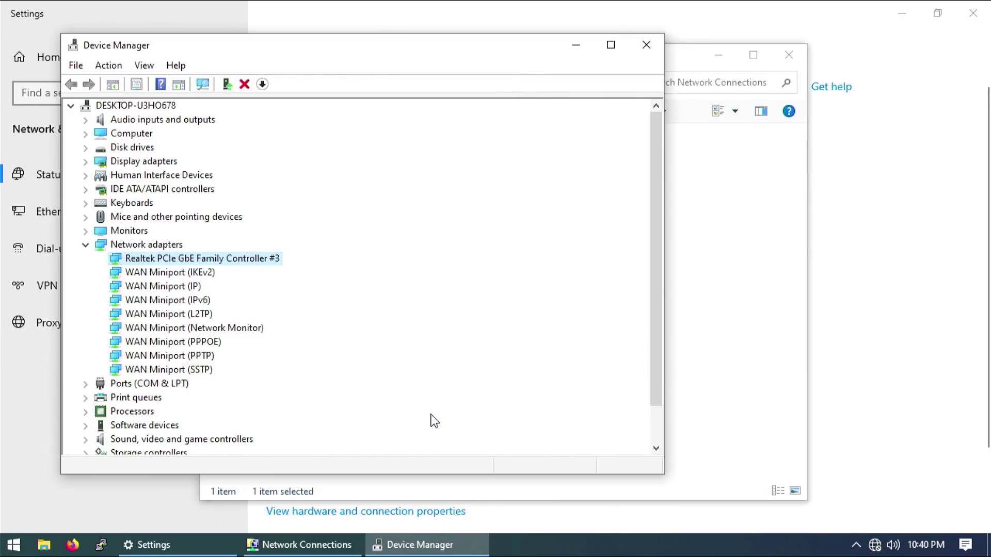
- Check Ethernet 9's details: physical address FA-FD-BB-DC-25-7B and IPv4 address 192.168.1.161
click(455, 551)
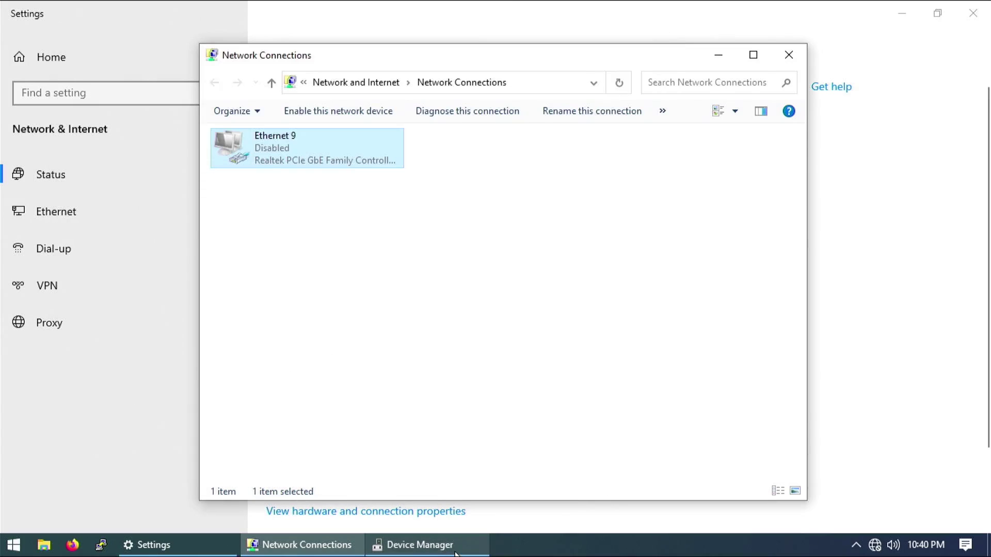
double_click(336, 168)
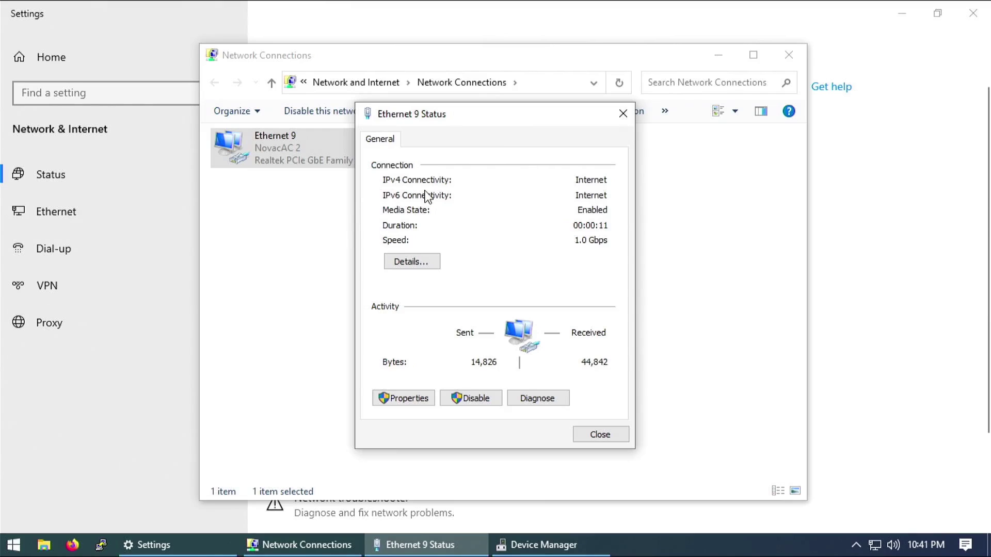
click(411, 261)
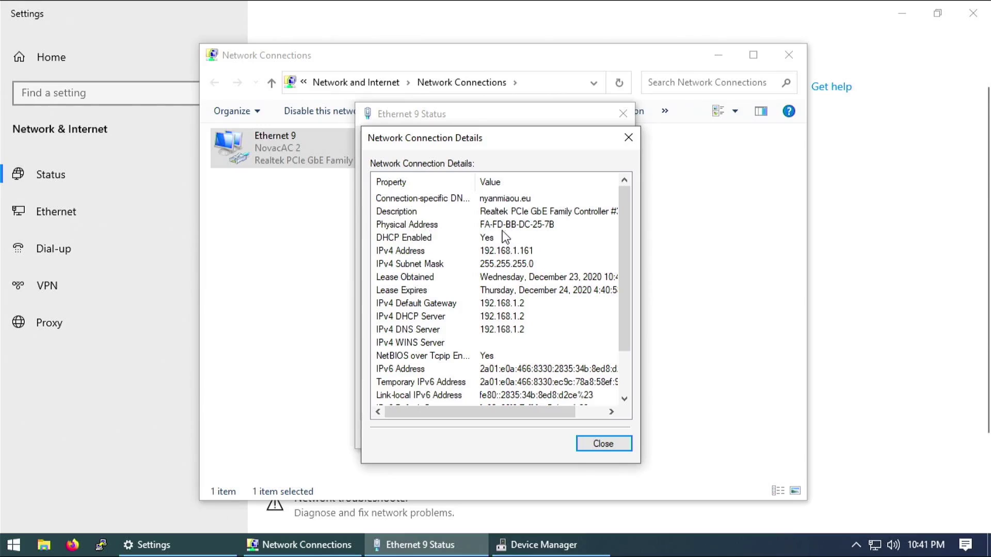
click(493, 258)
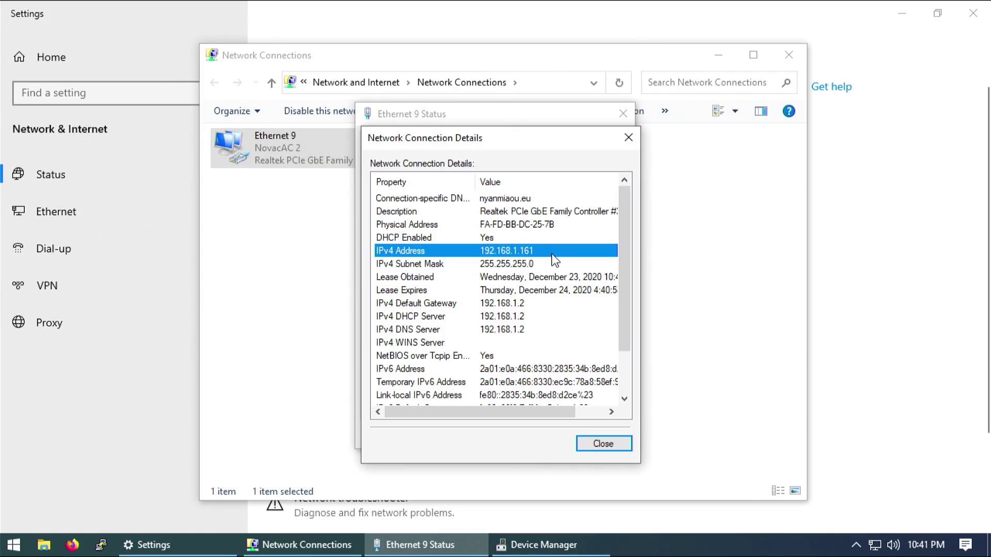
click(615, 447)
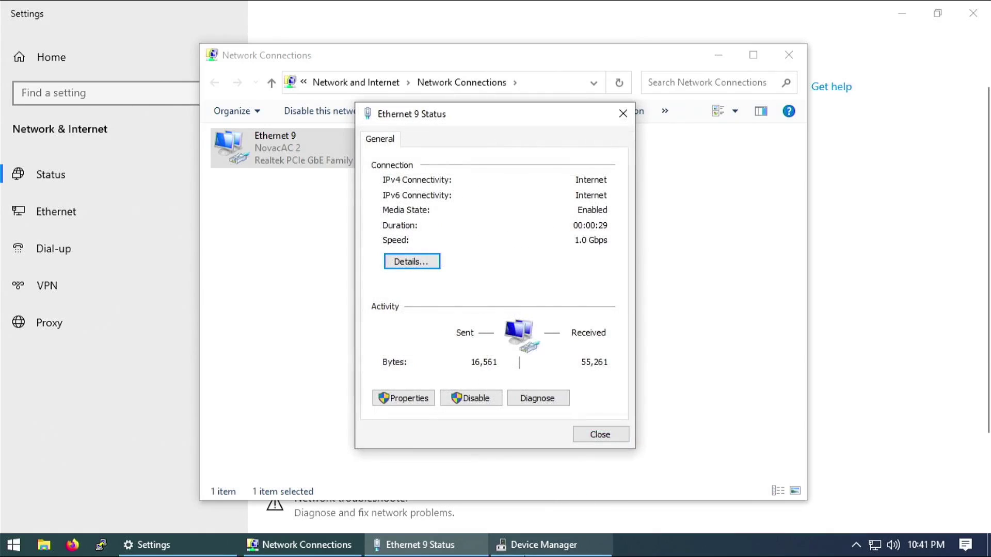
click(545, 545)
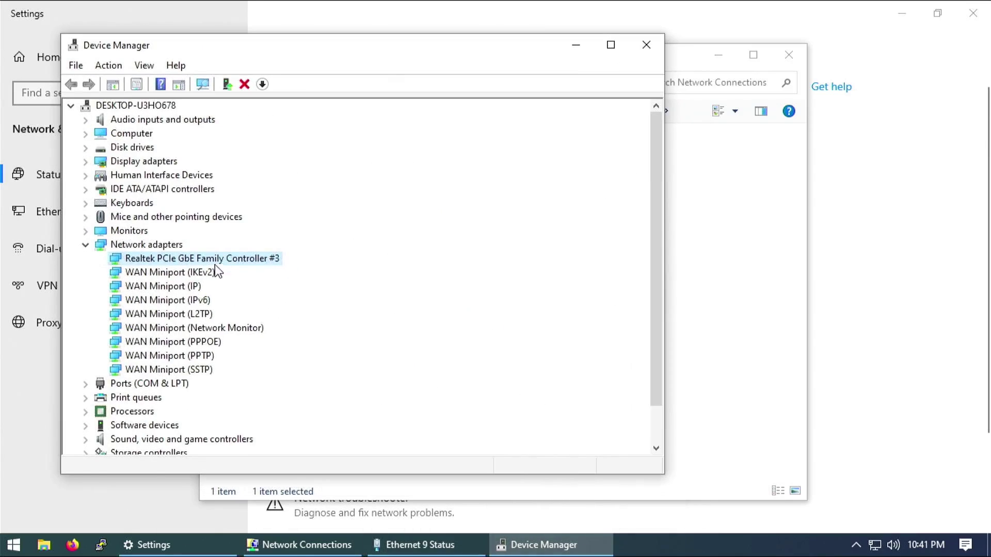
- Revert the Realtek controller's Network Address to Not Present and apply it
double_click(215, 259)
click(349, 122)
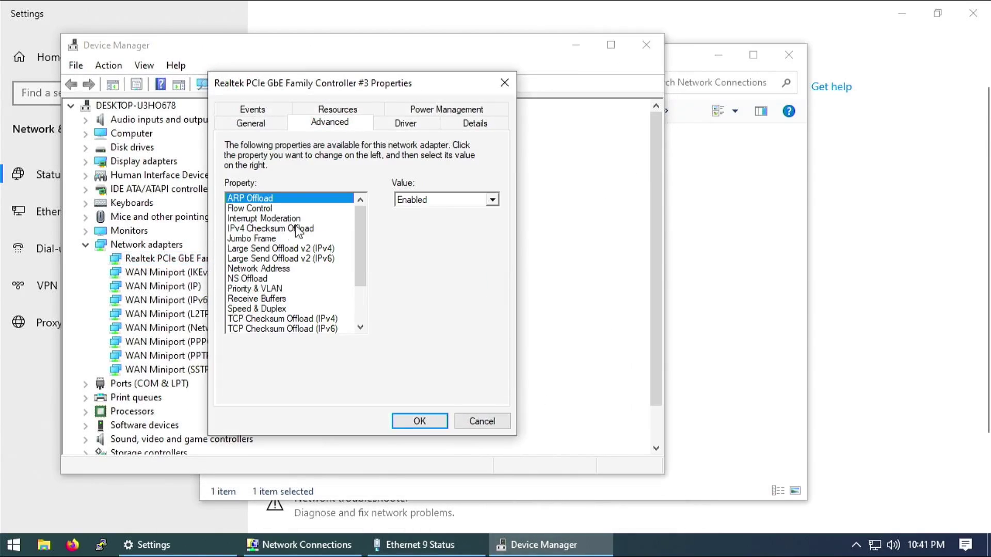
click(261, 269)
click(413, 222)
click(411, 432)
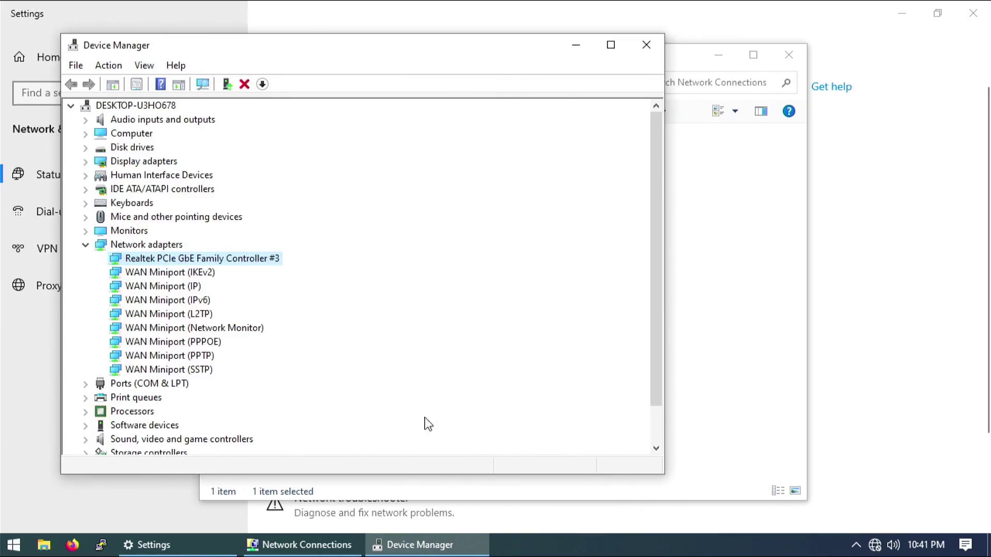
- Close Device Manager, Network Connections and Settings, then restart Windows
click(647, 45)
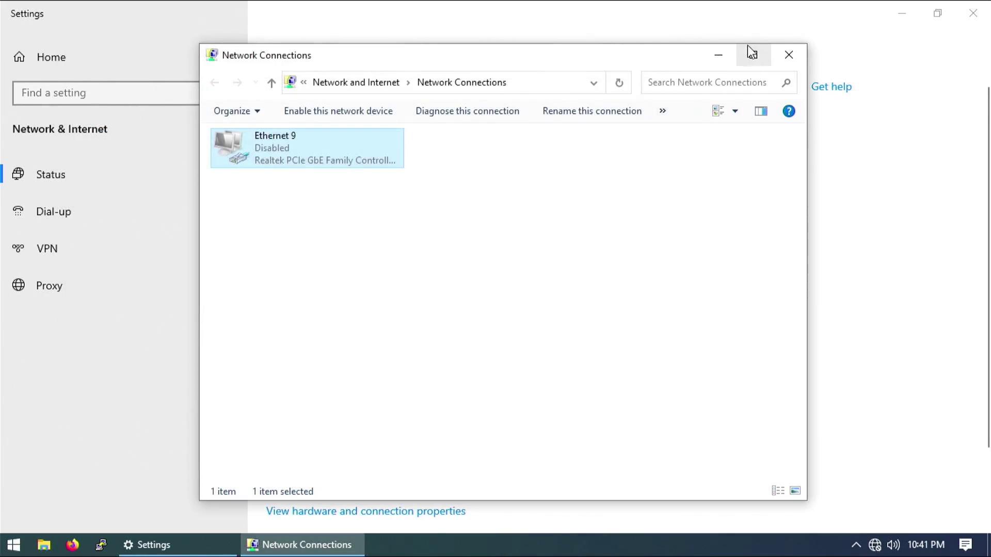
click(788, 54)
click(973, 13)
click(14, 545)
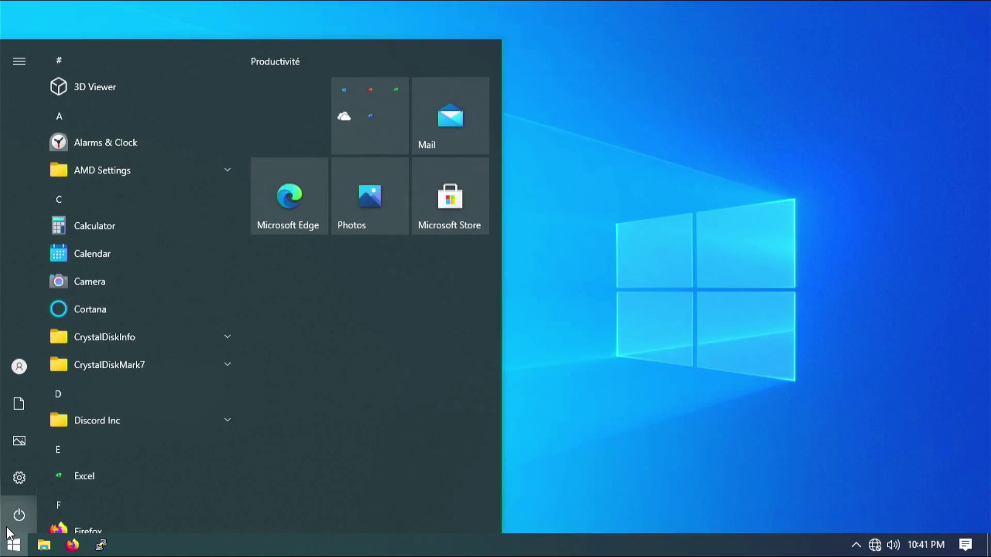
click(10, 518)
click(51, 474)
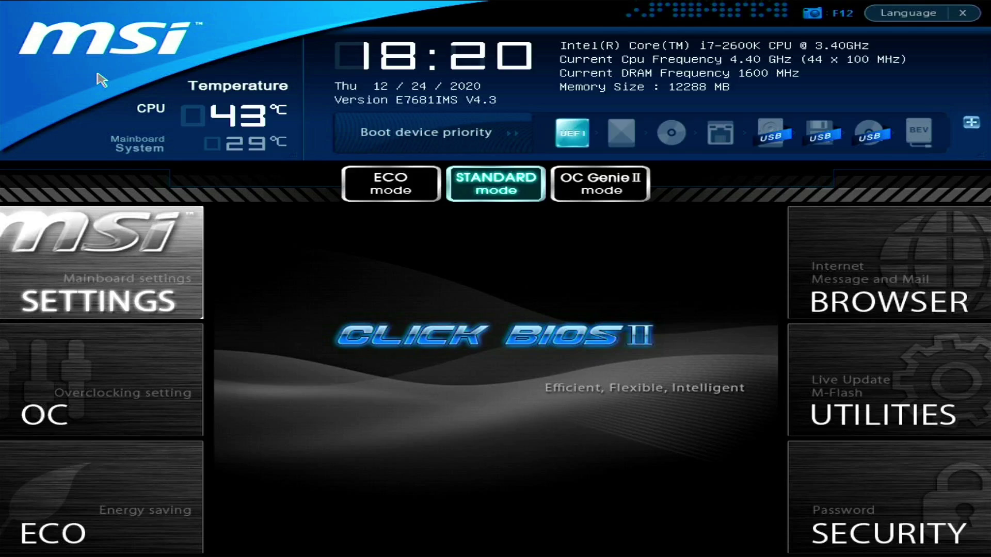
- Go to SETTINGS > Advanced and open the Realtek PCIe GBE Family Controller information page
key(Return)
key(Down)
key(Return)
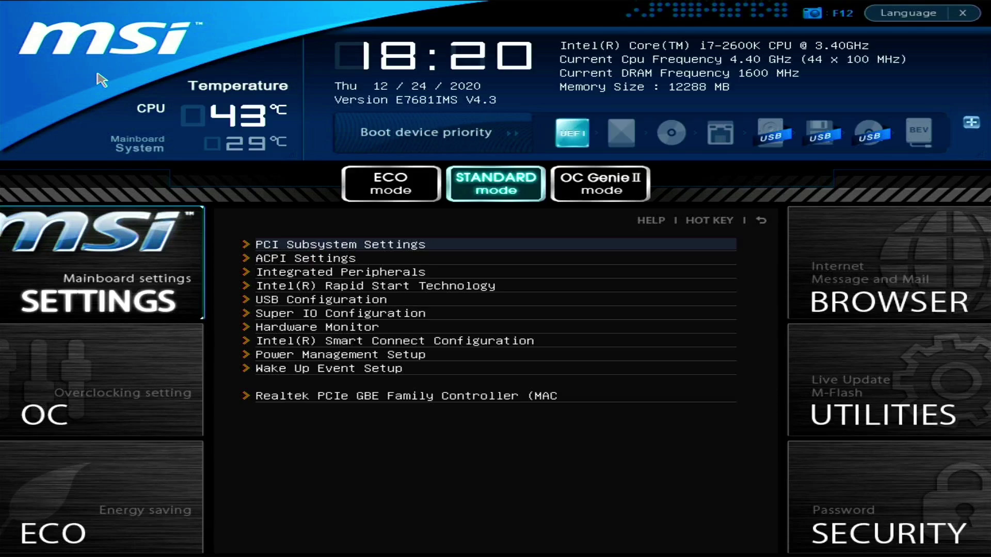
key(Down)
key(Down)
key(Down)
key(Down)
key(Down)
key(Down)
key(Down)
key(Down)
key(Down)
key(Down)
key(Return)
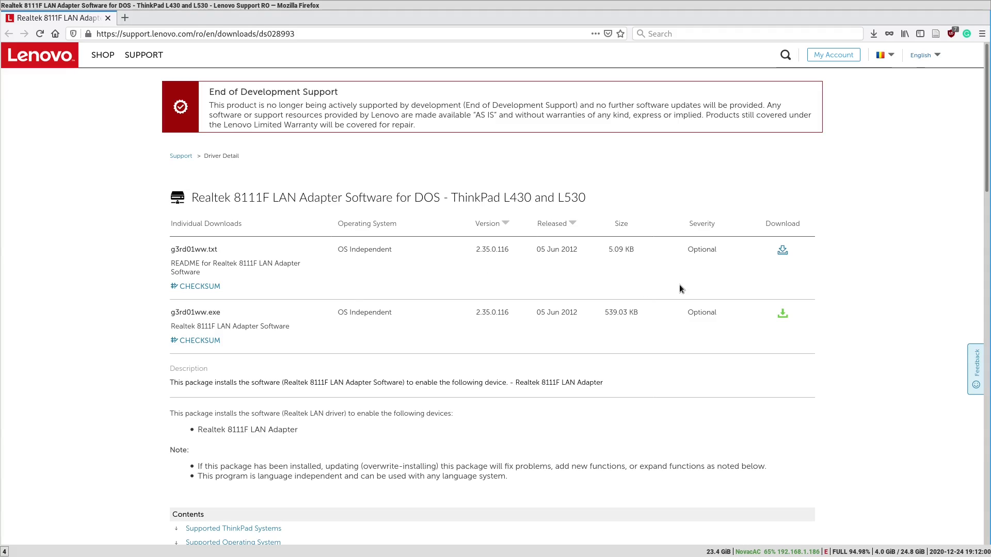
- Save g3rd01ww.exe from the Lenovo driver page and open a full-screen terminal
click(783, 251)
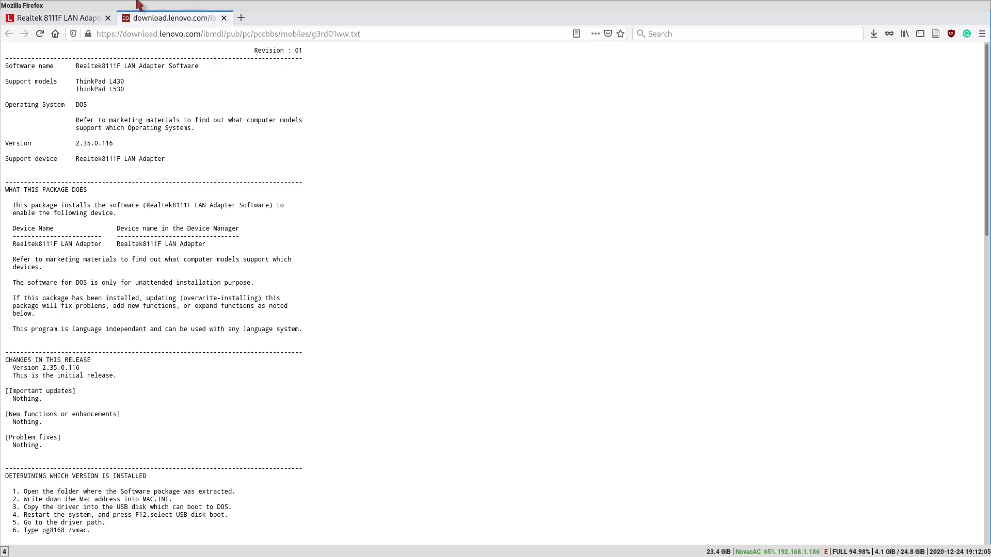
click(223, 22)
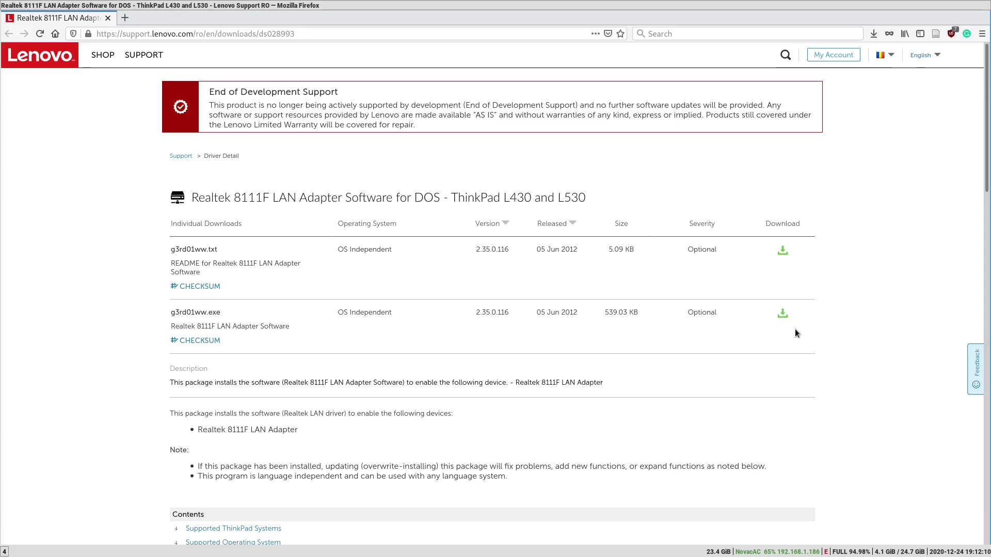
click(783, 314)
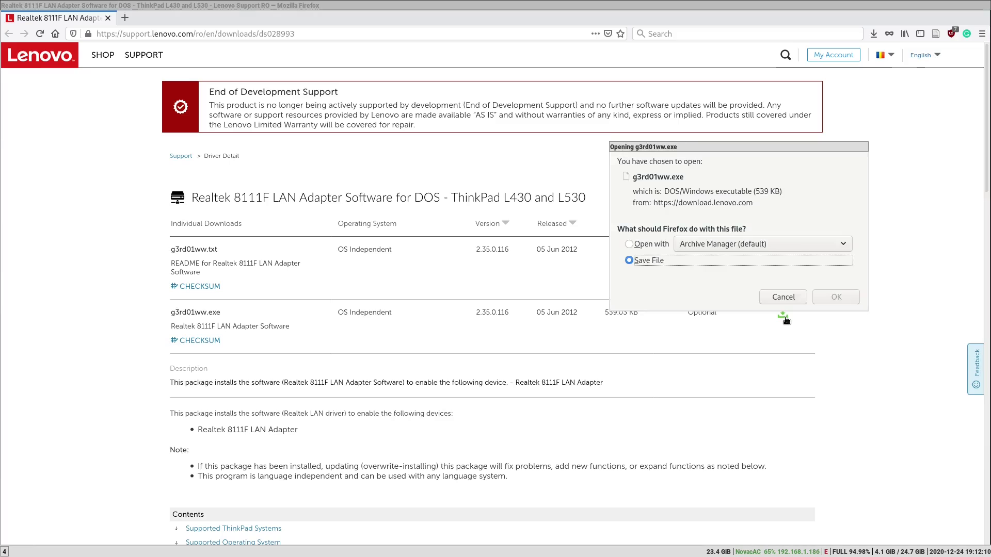
click(824, 296)
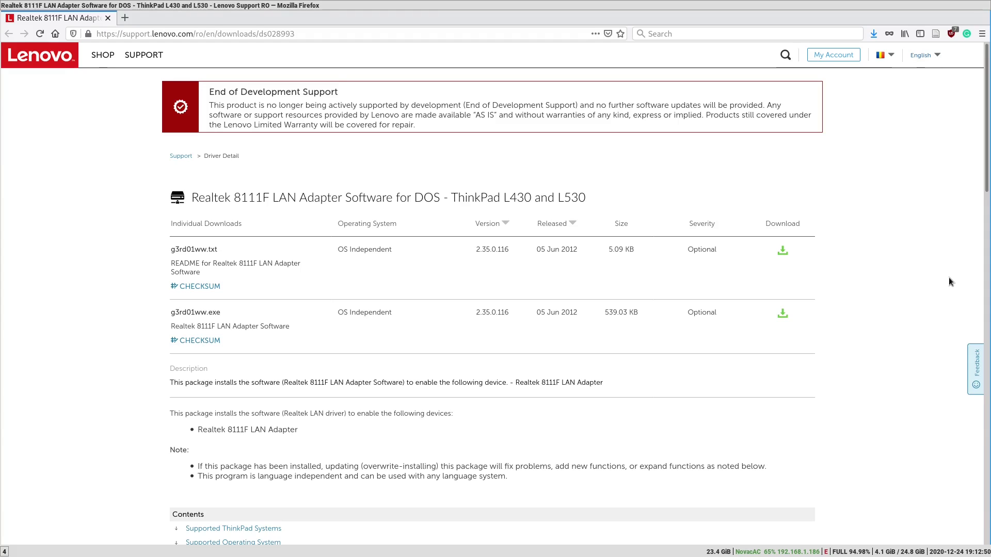
key(super+Return)
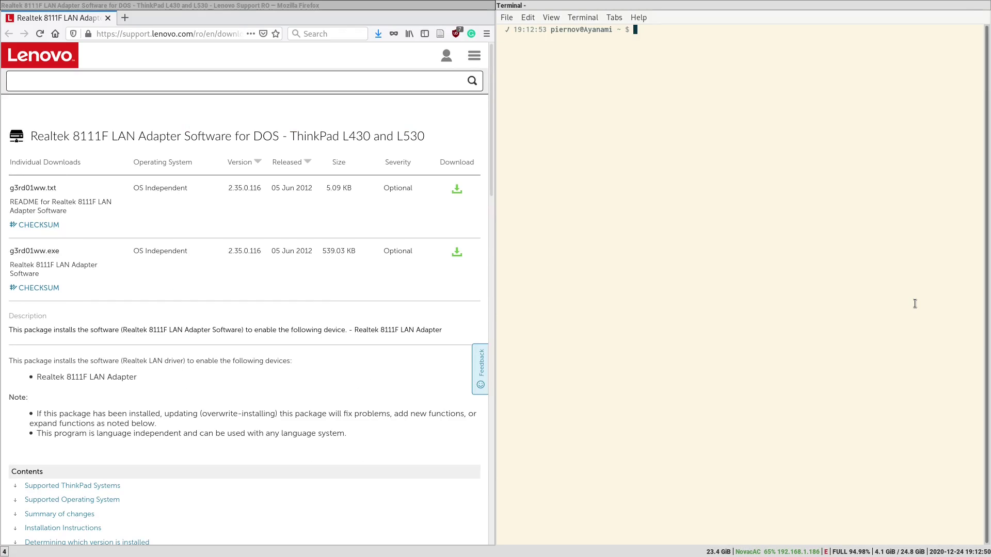
key(super+w)
- From Téléchargements, run the g3rd01ww.exe installer with wine32
text(cd )
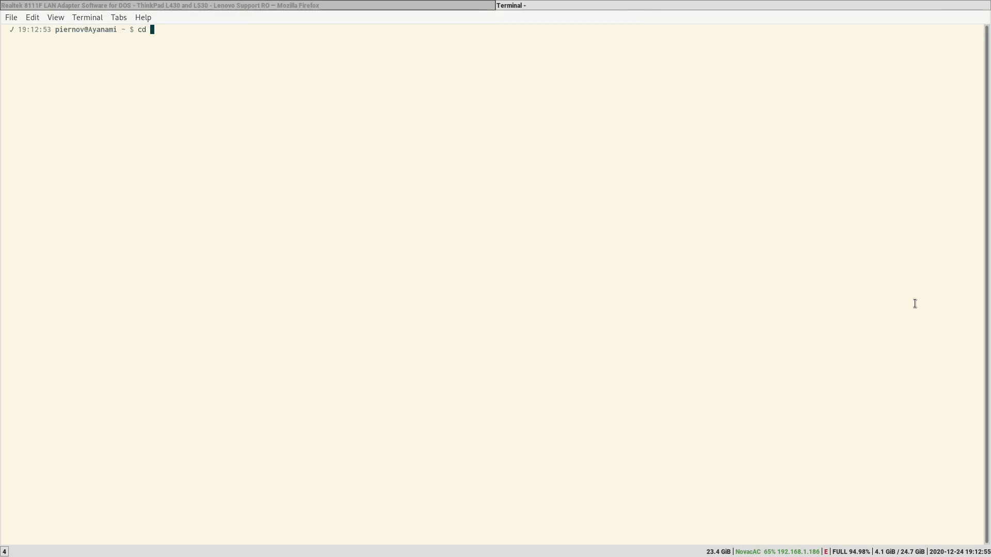
text(Té)
key(Tab)
key(Return)
text(wine32 g)
key(Tab)
key(Return)
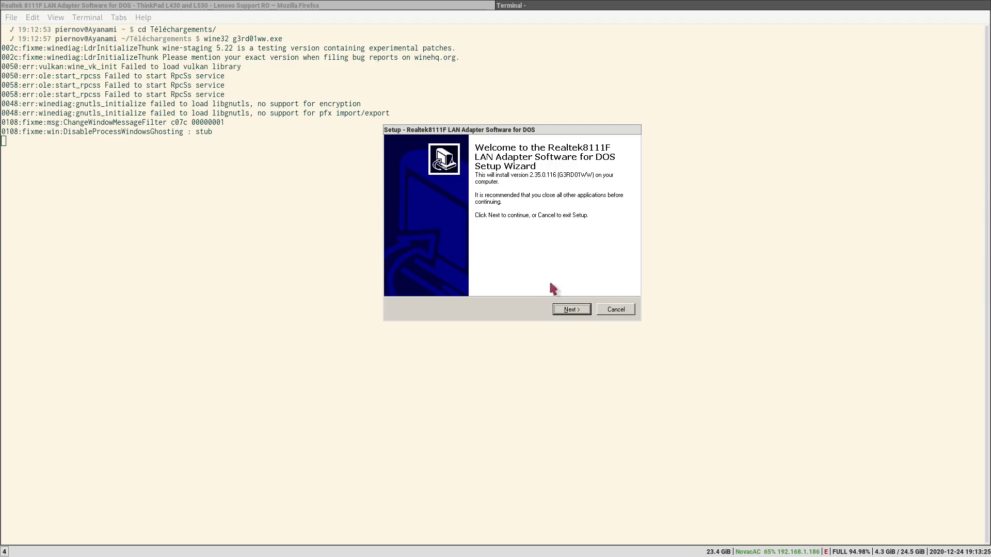
- Accept the license and install into the existing C:\DRIVERS\WIN\LANDOS folder, then finish the wizard
click(569, 313)
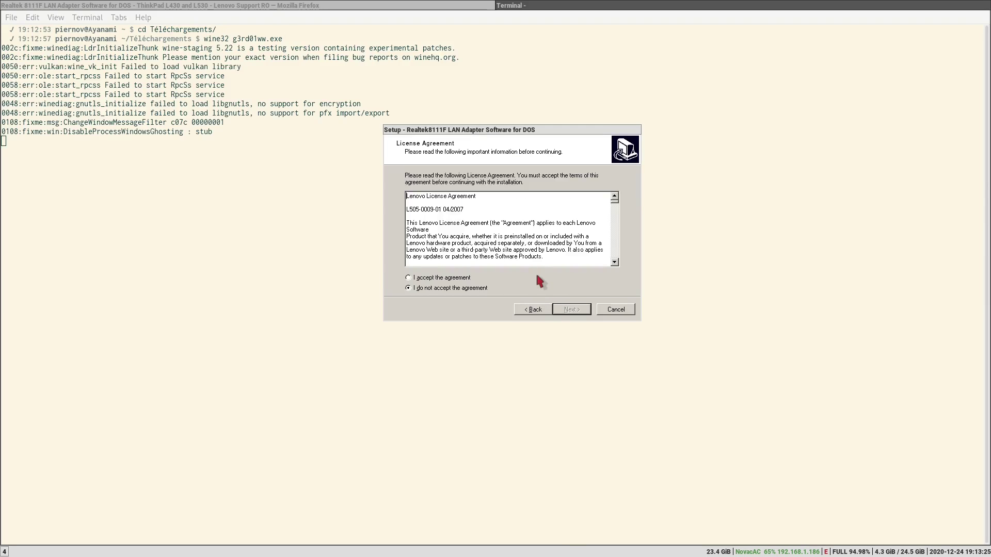
click(537, 278)
click(576, 311)
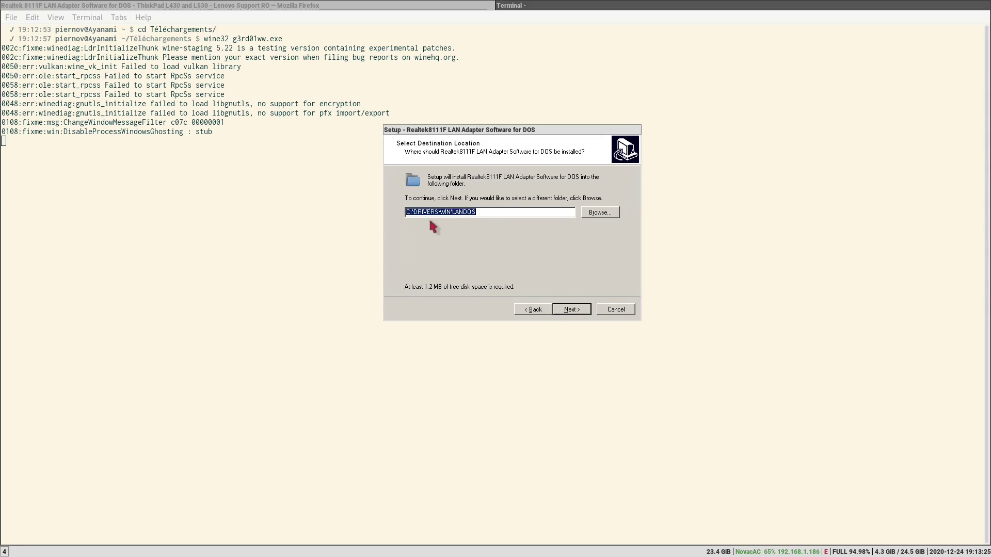
click(570, 310)
click(499, 312)
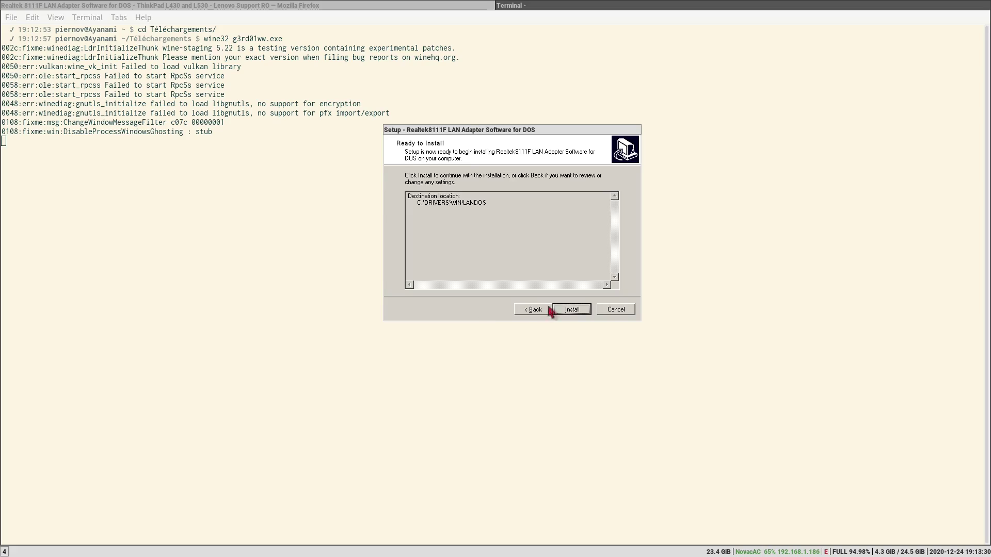
click(572, 309)
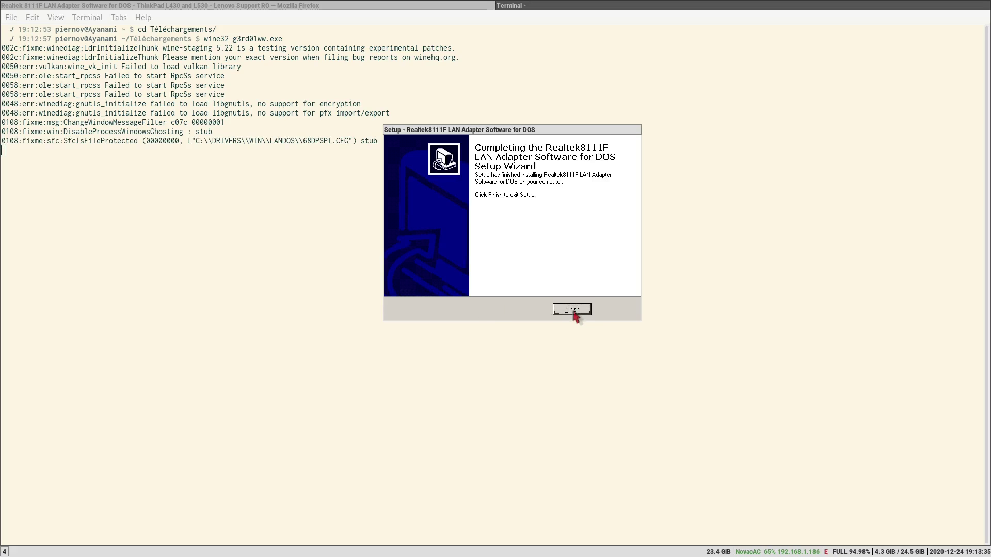
click(572, 309)
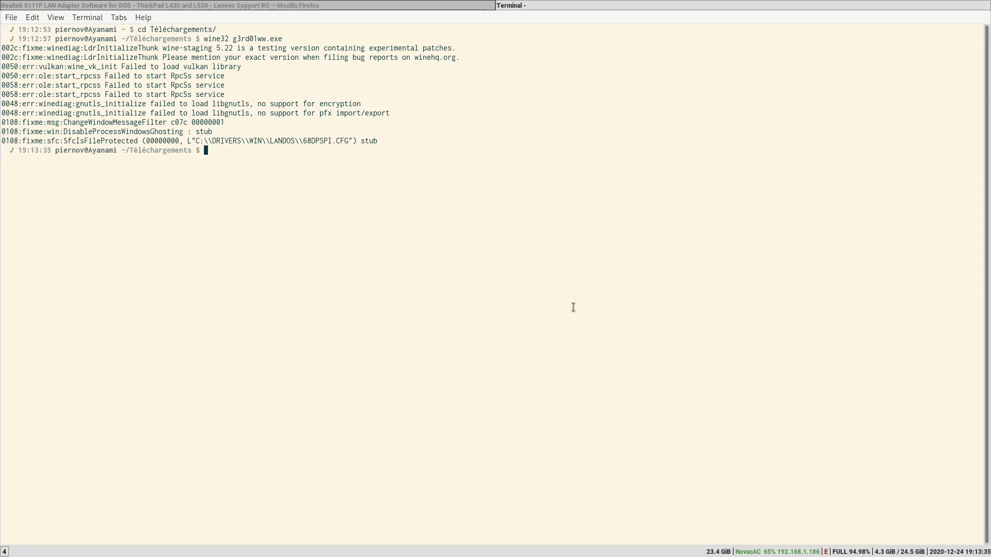
- Change into ~/.wine32/drive_c/DRIVERS/WIN/LANDOS/
text(cd ~/.wine32/drive_c/)
key(Tab)
key(Tab)
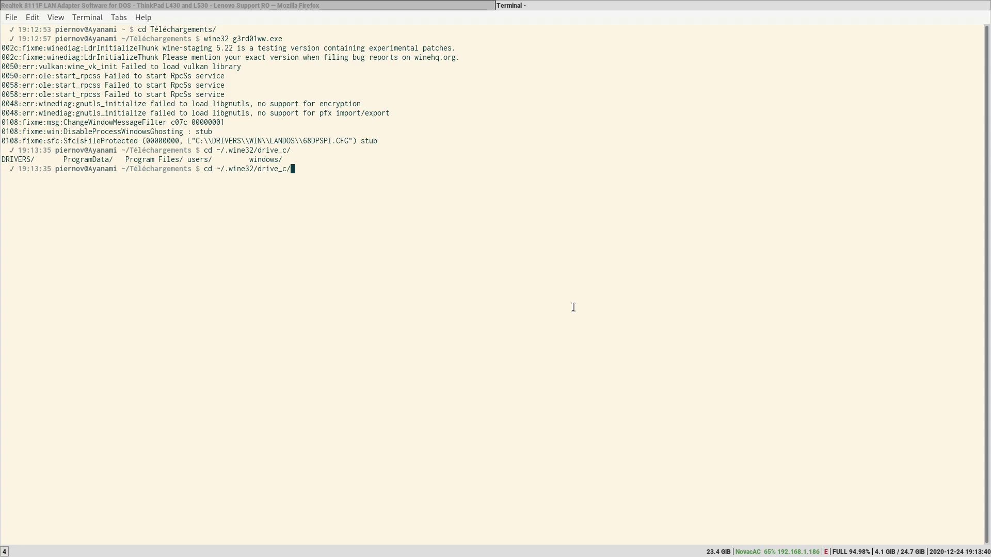
text(DR)
key(Tab)
key(Tab)
key(Tab)
key(Return)
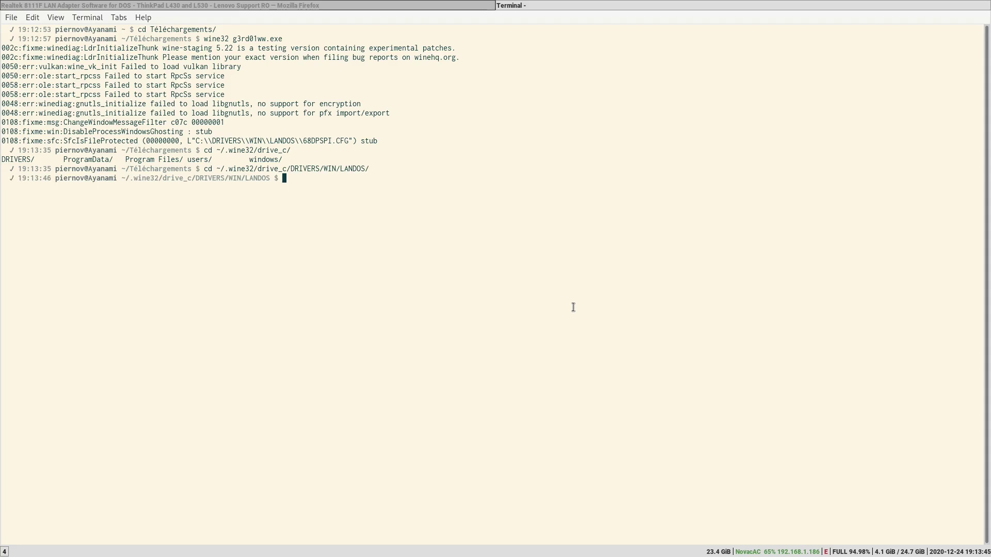
- List the LANDOS files with ll and highlight the PG8168.EXE and MAC.INI entries
text(ll)
key(Return)
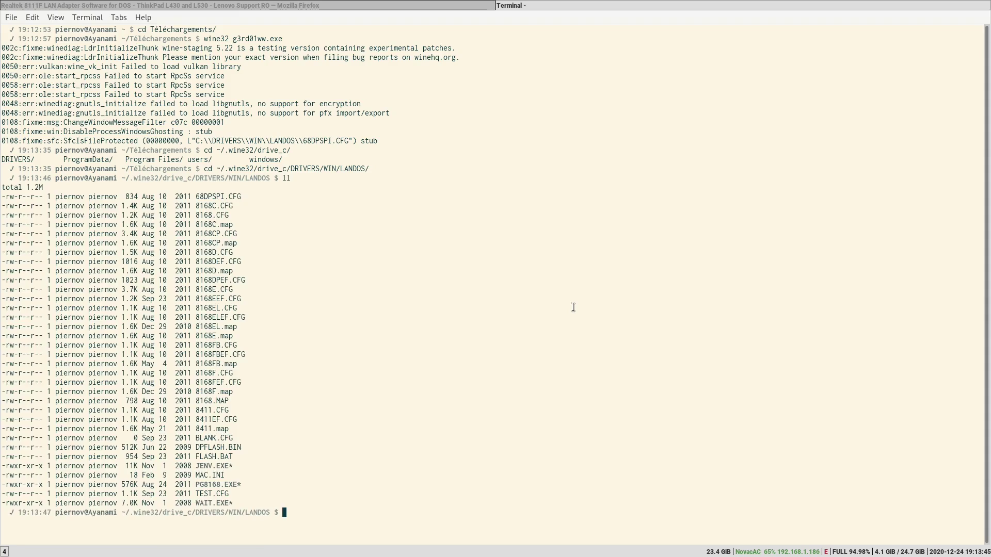
triple_click(253, 485)
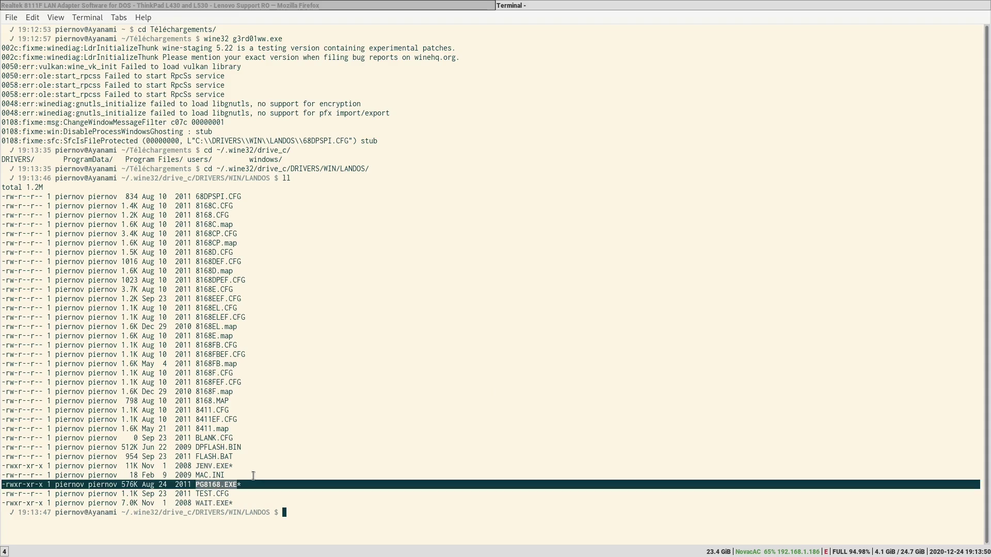
click(257, 488)
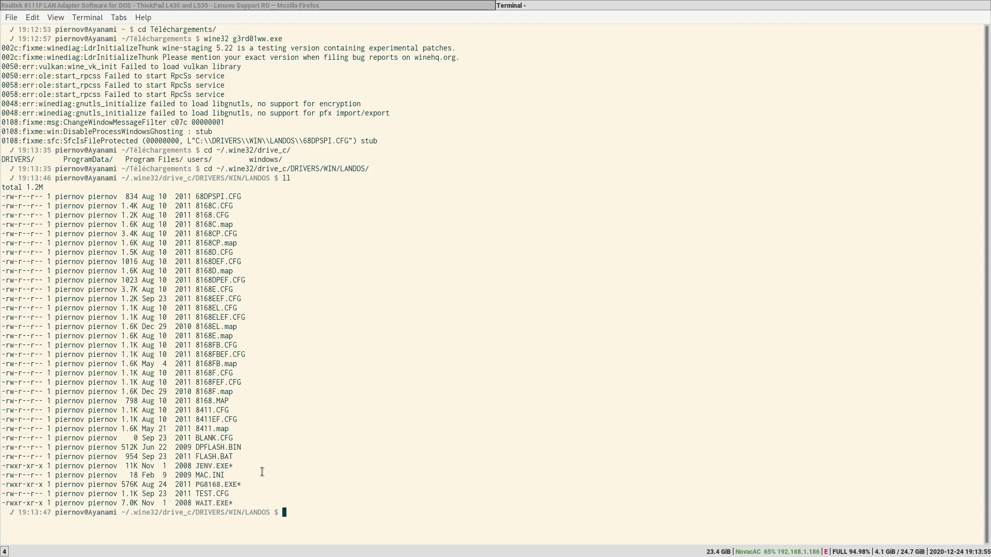
drag(259, 484, 255, 474)
click(254, 485)
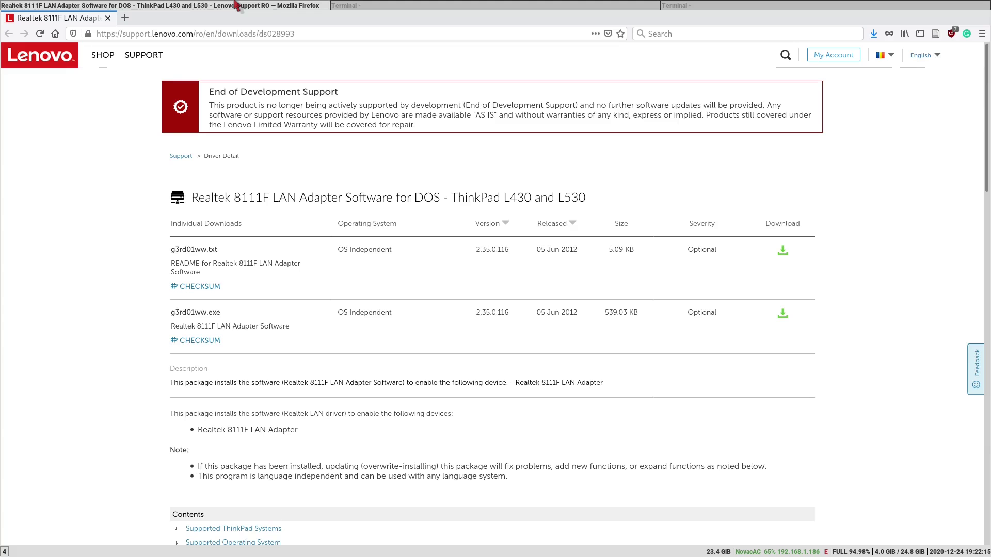
- In a new tab, search for freedos and open the FreeDOS 1.2 download page
key(ctrl+t)
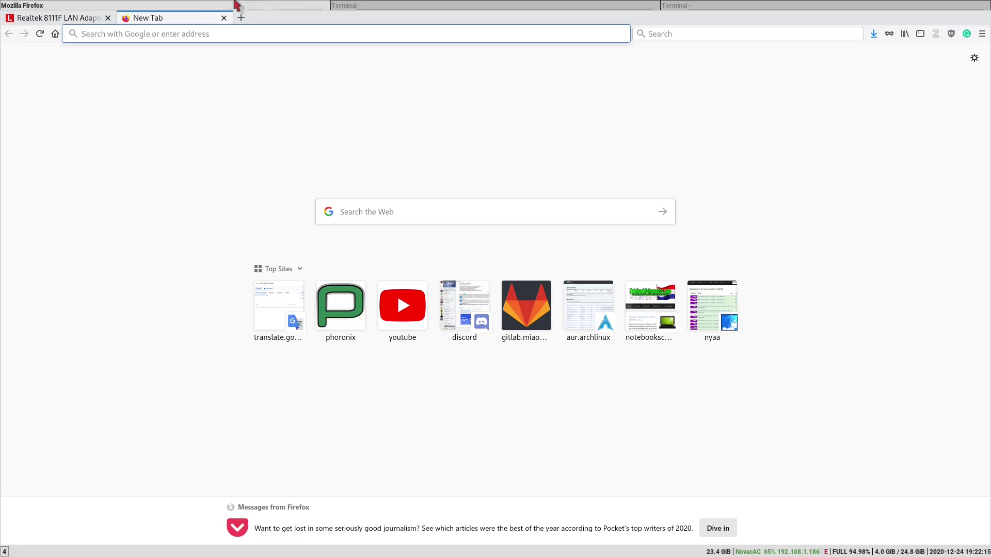
text(freedos)
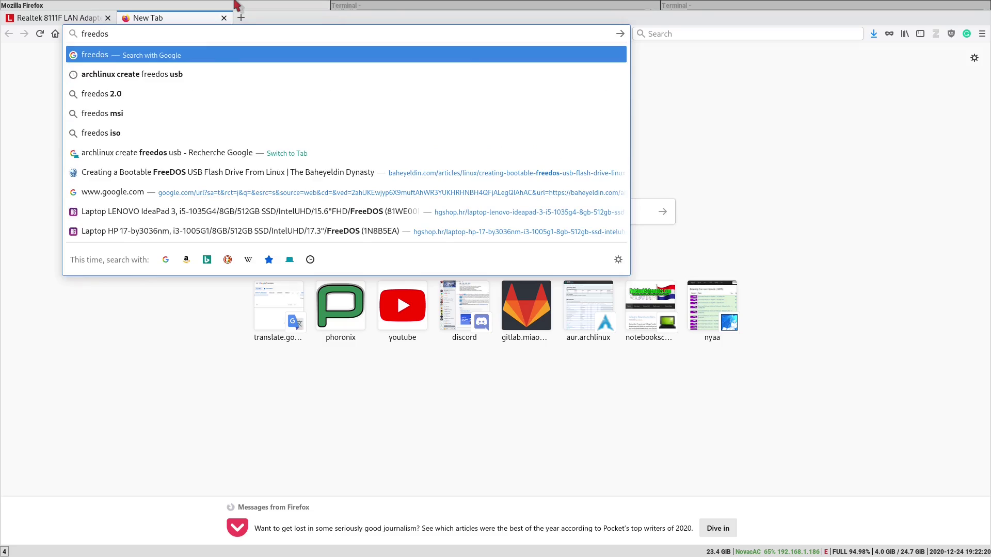
key(Return)
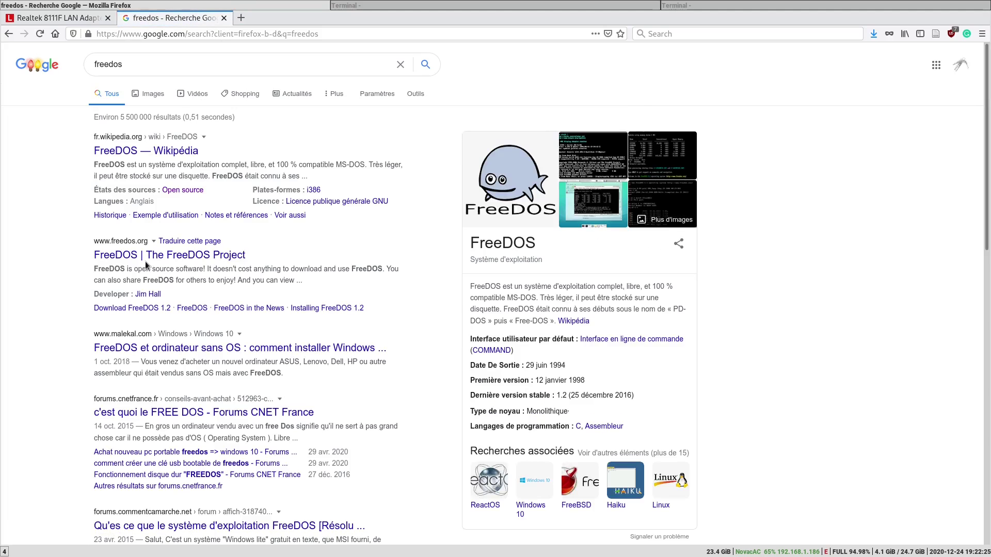
click(130, 312)
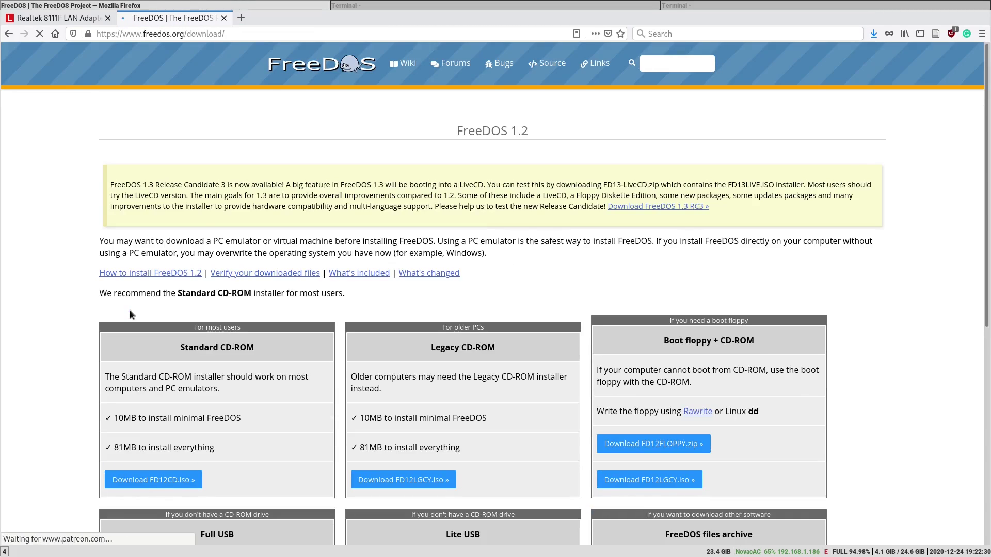
- Save the FD12LITE.zip Lite USB installer to disk and check its download progress
scroll(75, 324, down, 4)
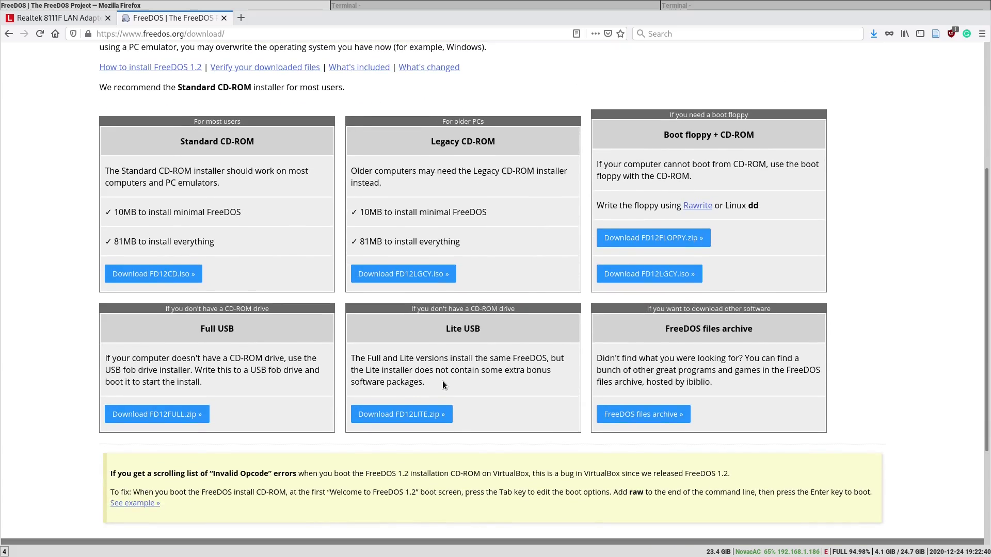
click(427, 416)
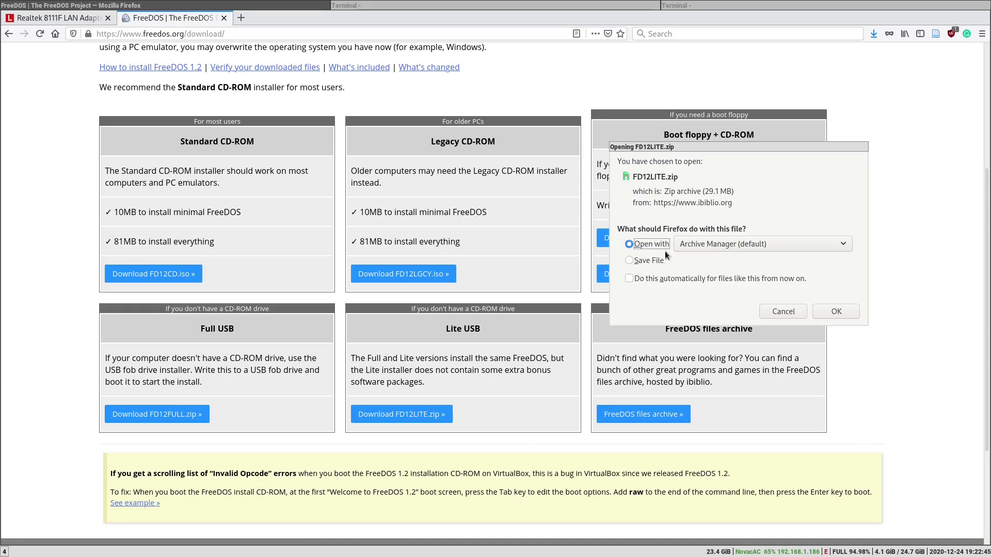
click(666, 260)
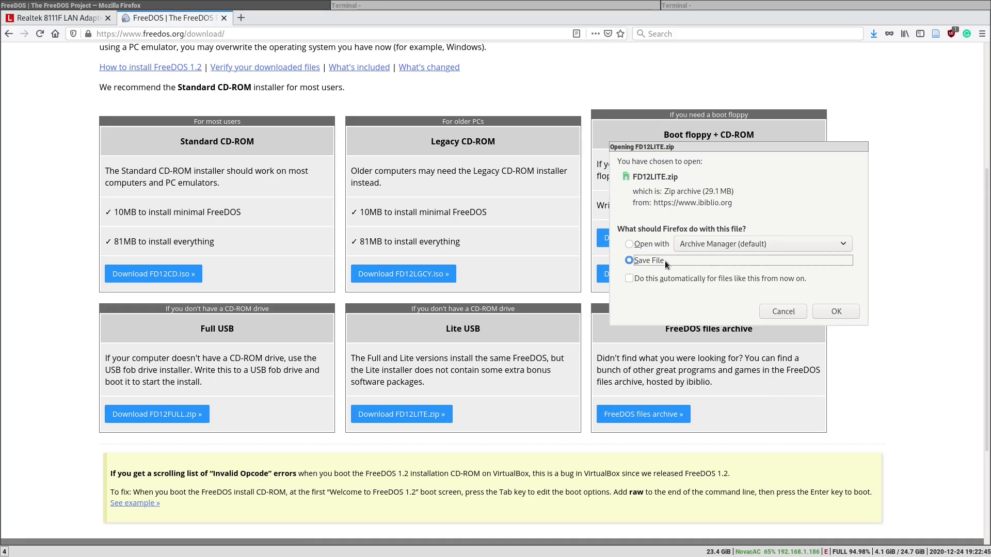
click(836, 312)
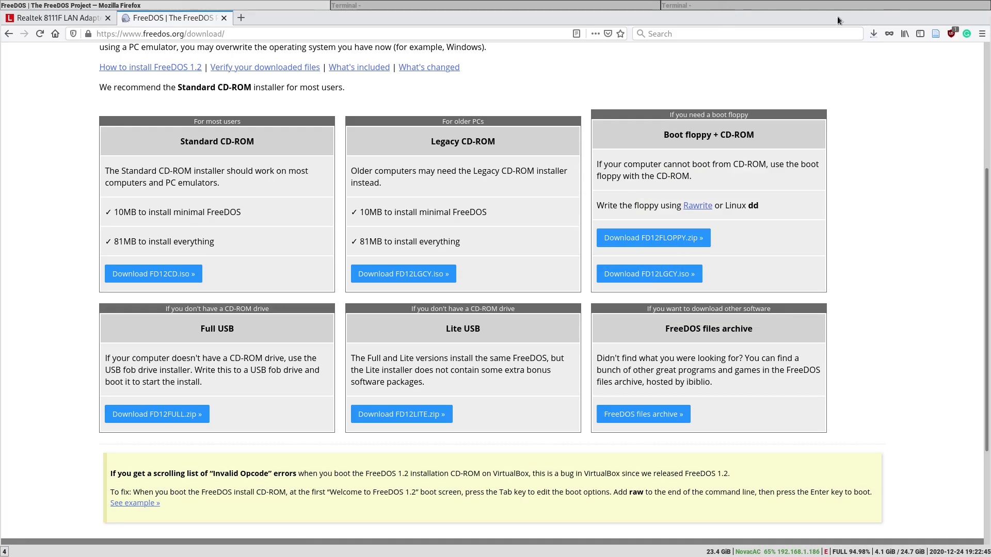
click(877, 34)
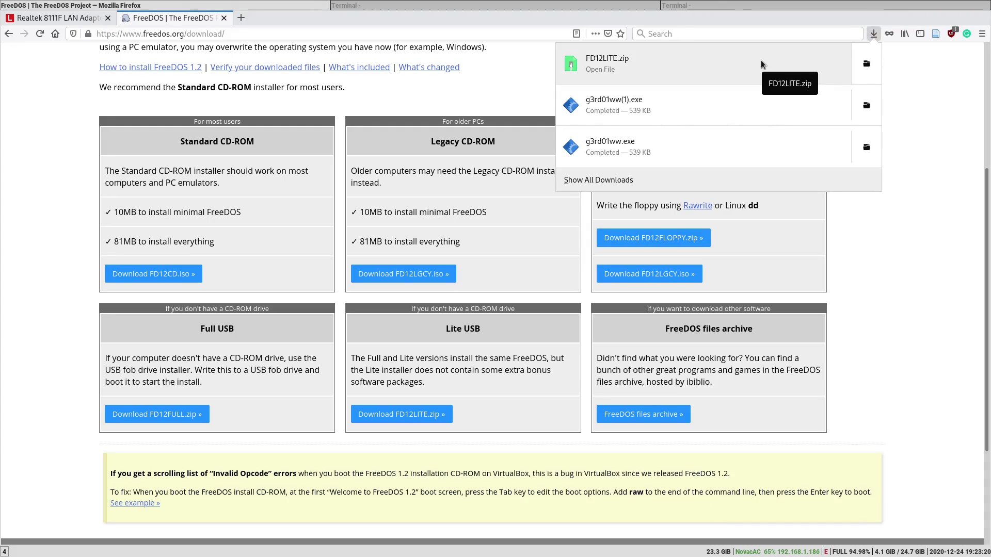
- Open FD12LITE.zip and extract FD12LITE.img into the Téléchargements folder
click(761, 60)
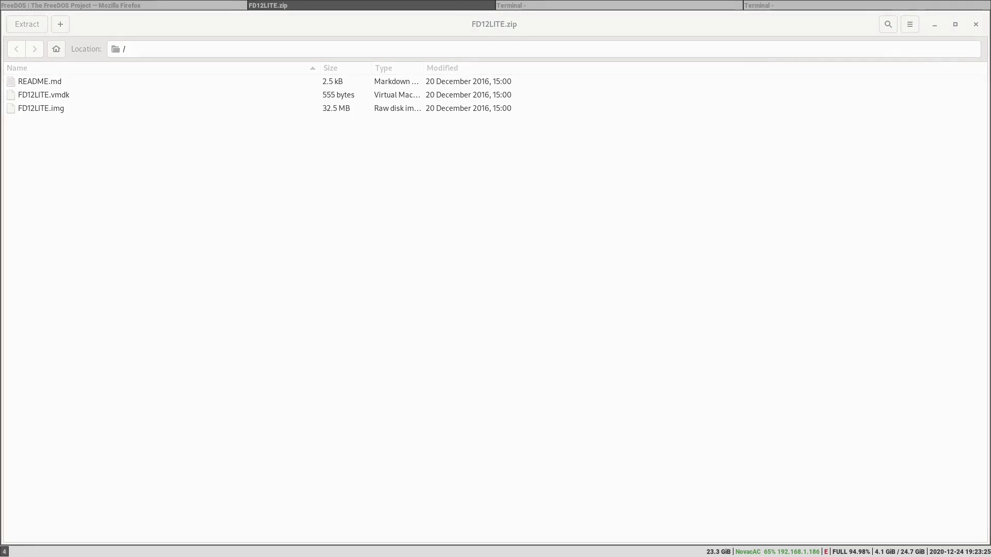
click(88, 109)
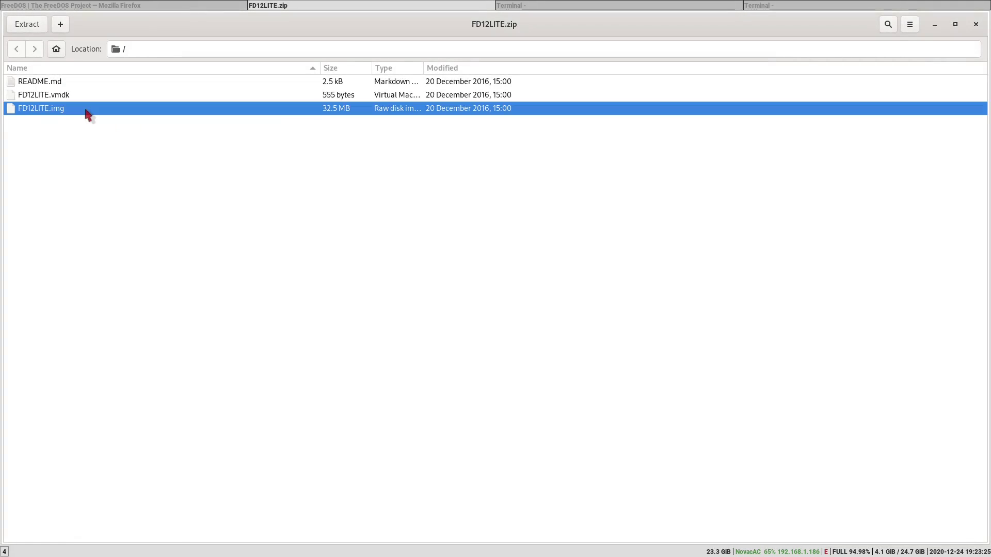
click(29, 31)
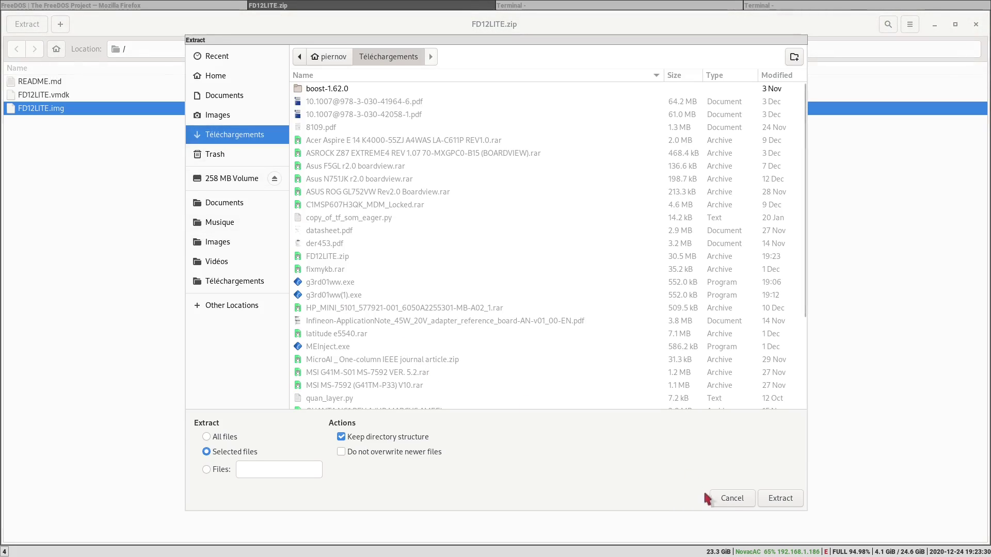
click(780, 498)
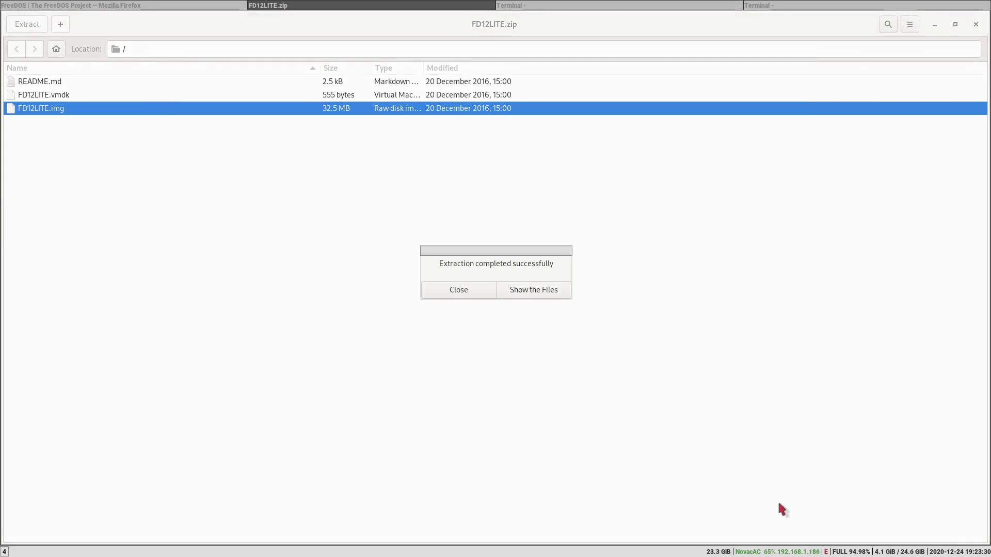
click(442, 291)
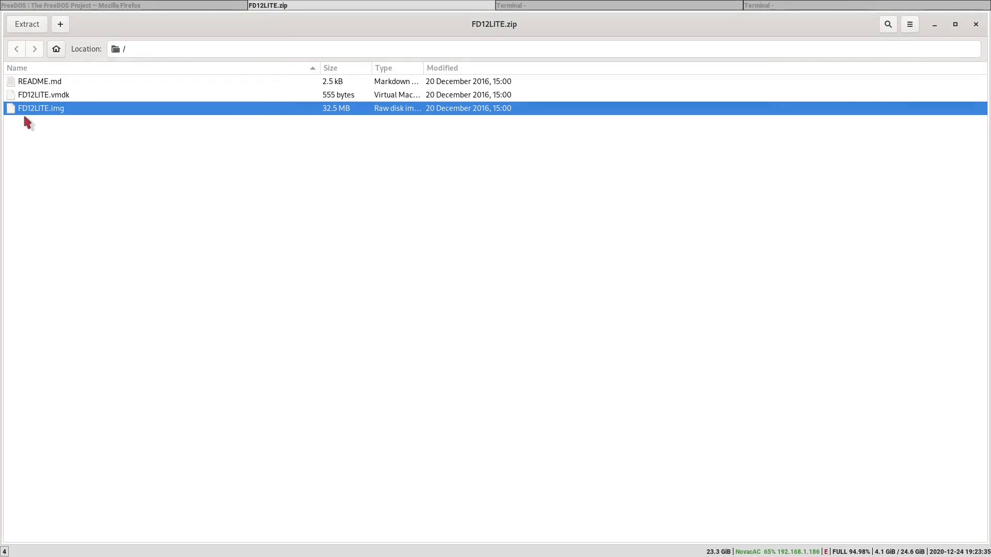
- Change the terminal's directory to ~/Téléchargements/
click(608, 4)
text(cd ~/)
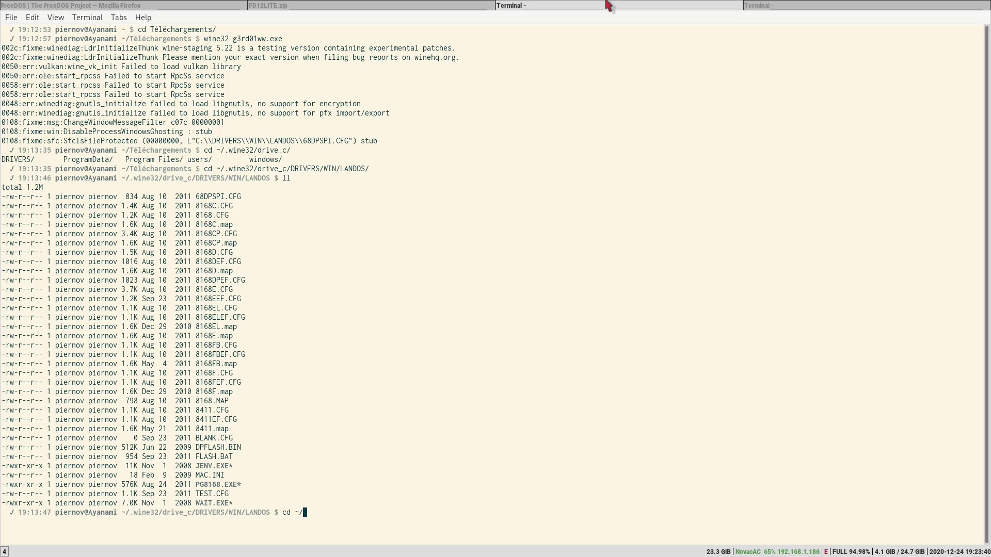
text(T)
key(Tab)
key(Return)
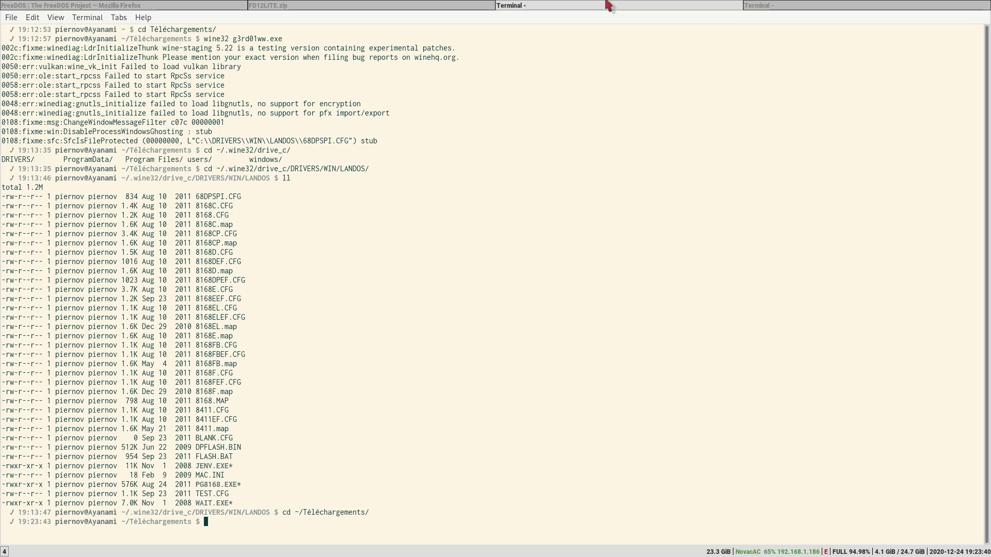
- Type the command sudo dd if=FD12LITE.img of=/dev/sda without running it
text(sudo dd if=/dev)
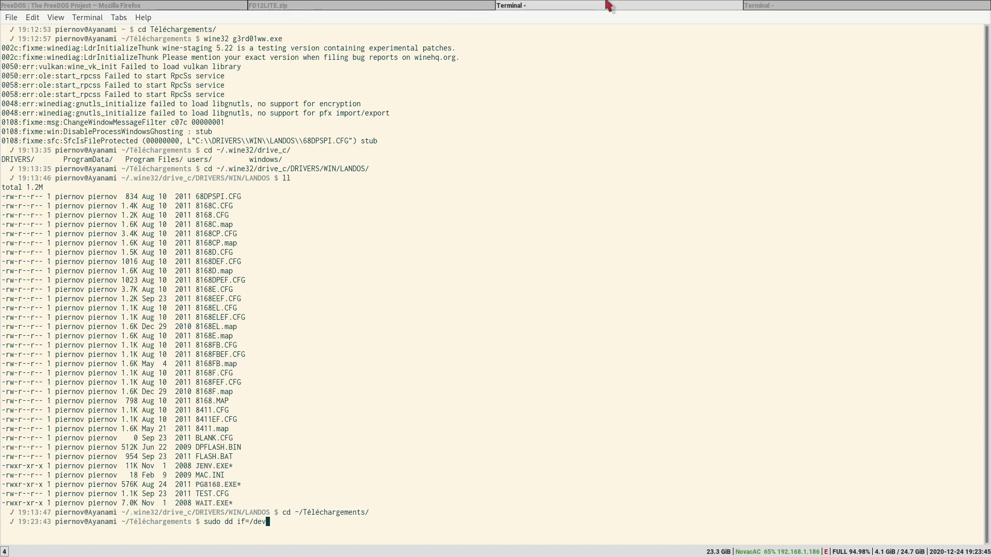
key(BackSpace)
key(BackSpace)
key(BackSpace)
key(BackSpace)
key(super+Left)
key(super+Right)
text(FD12LITE.img of=/dev/sd)
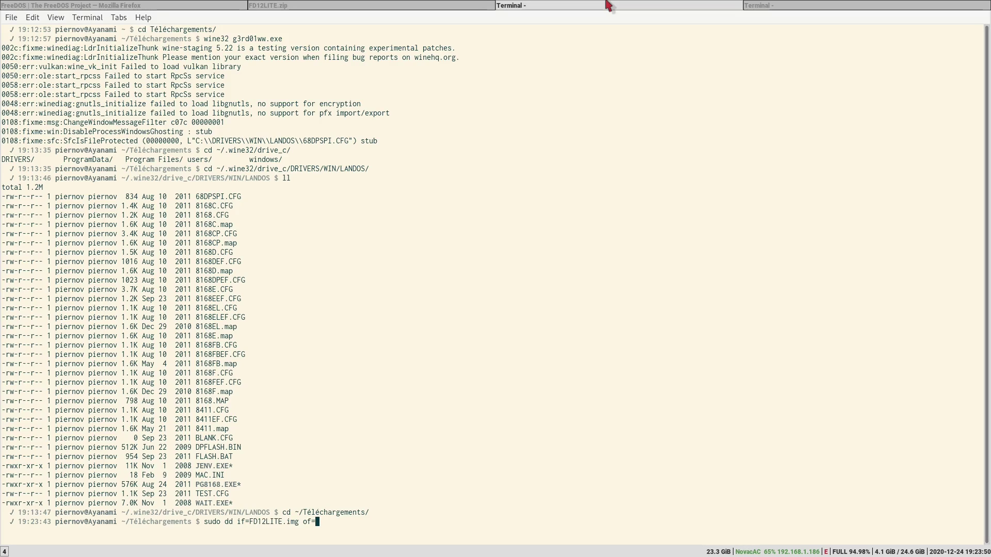
key(Tab)
key(Tab)
key(Tab)
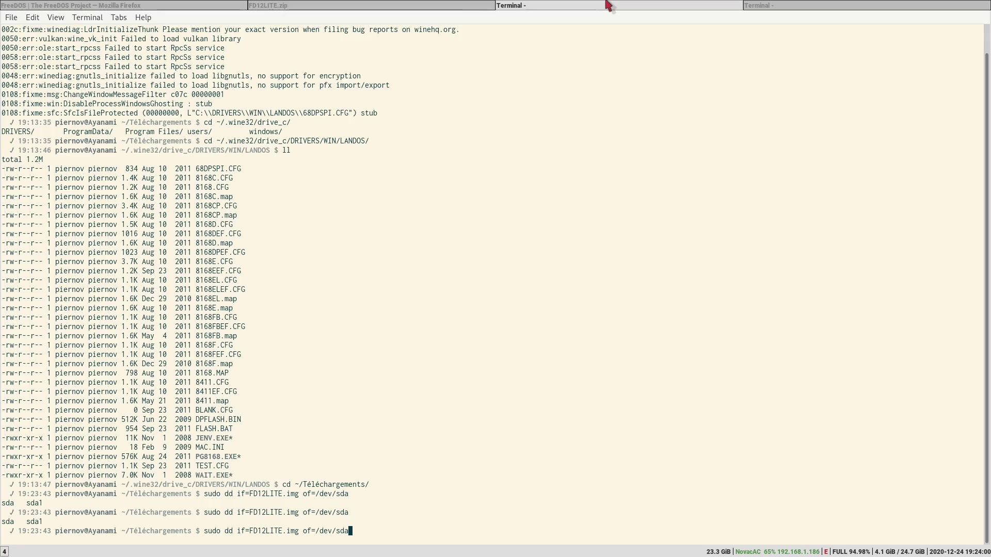
- Run sudo fdisk -l /dev/sda in a new tab and check the 247.5 MiB size and device name
key(ctrl+shift+t)
text(sudo fdisk -)
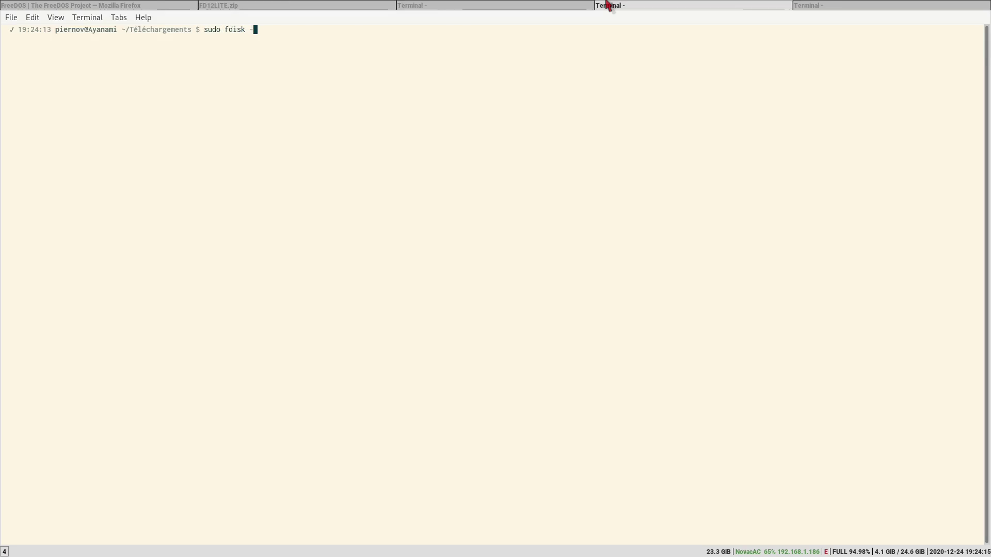
text(l /dev/sda)
key(Return)
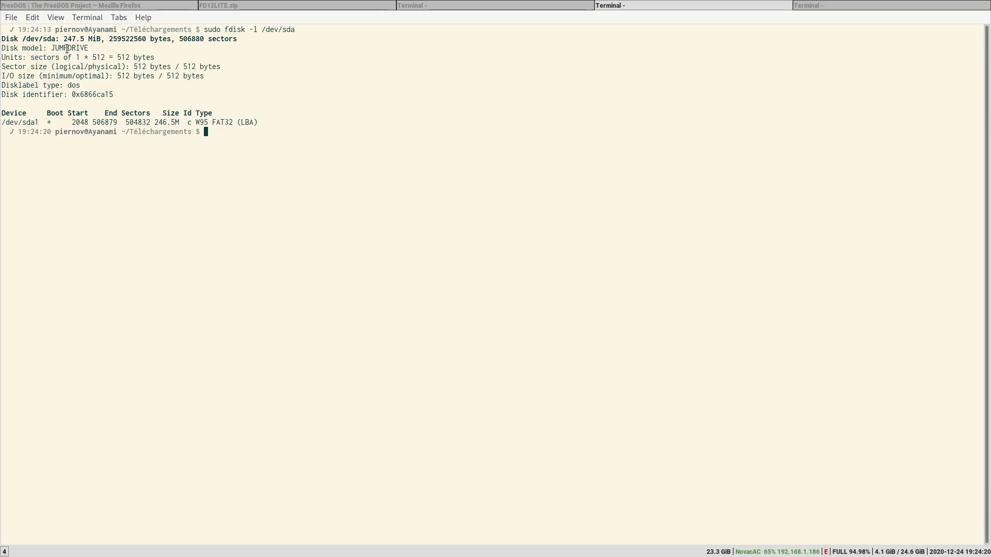
drag(64, 40, 105, 40)
double_click(278, 30)
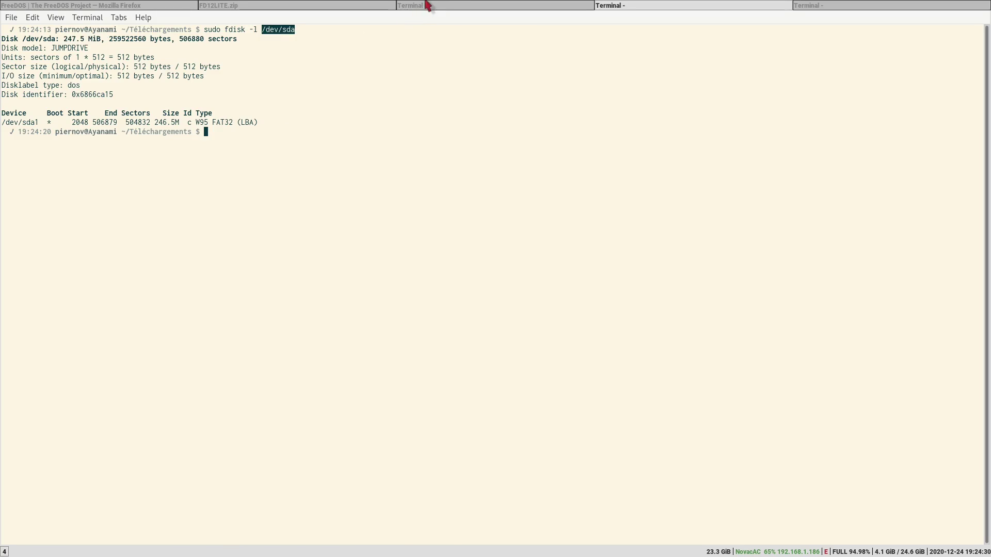
- Write FD12LITE.img to /dev/sda with dd bs=1M conv=fsync status=progress, then run sudo sync
click(445, 5)
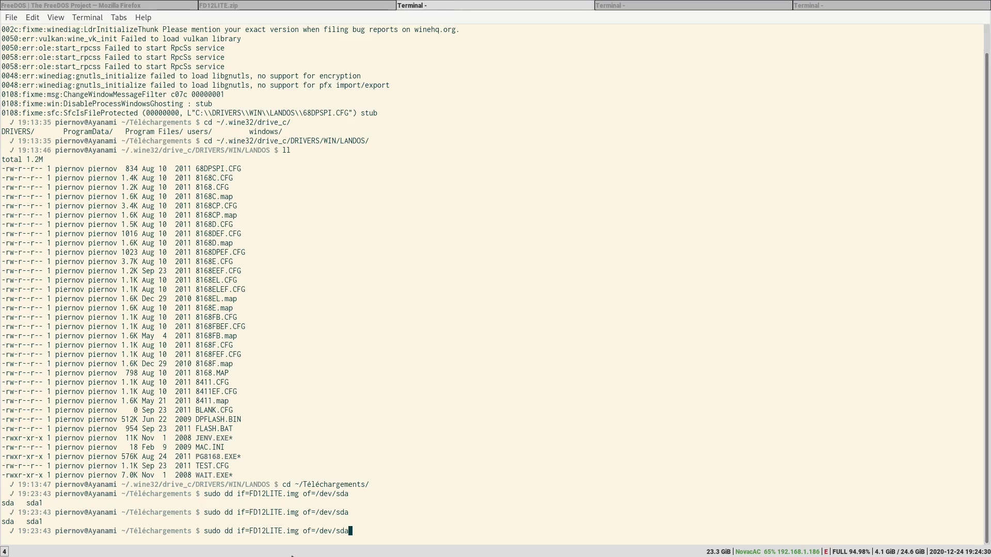
text(bs=1M conv=fsync status=progress)
key(Return)
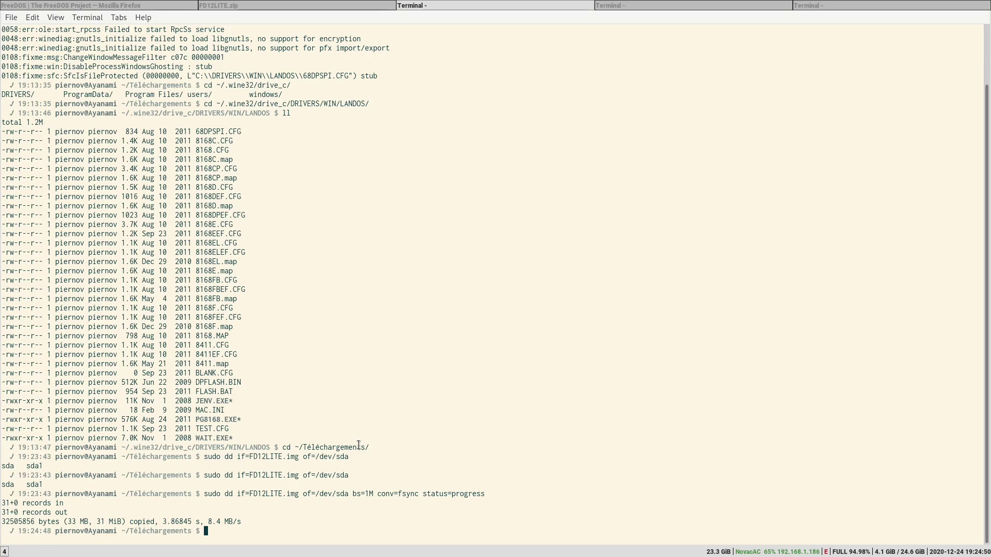
text(sudo sync)
key(Return)
- Launch the pcmanfm file manager from dmenu
key(super+d)
text(pc)
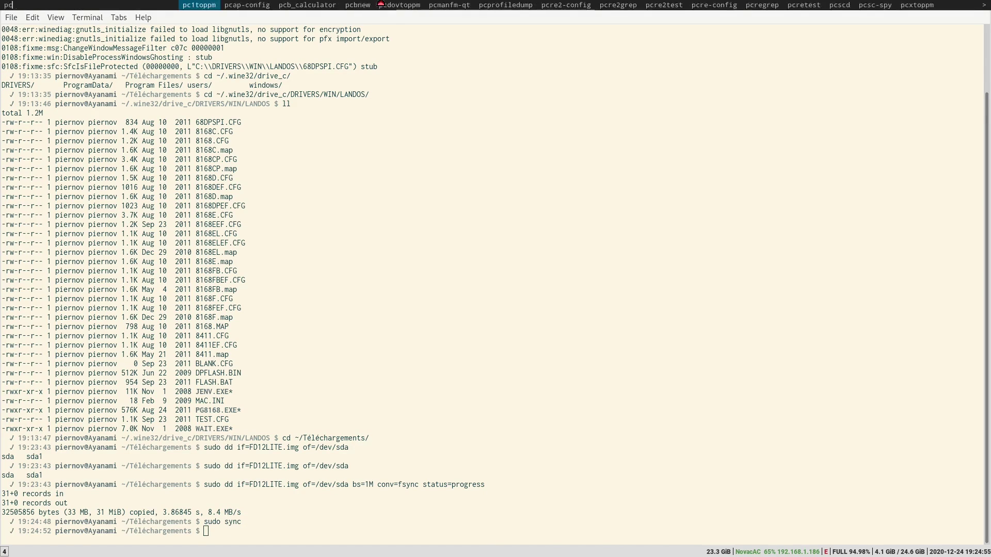
text(manfm)
key(Return)
- Browse FD-SETUP into FDSETUP and delete its PACKAGES folder, leaving SETUP, PKGINFO and BIN
click(48, 170)
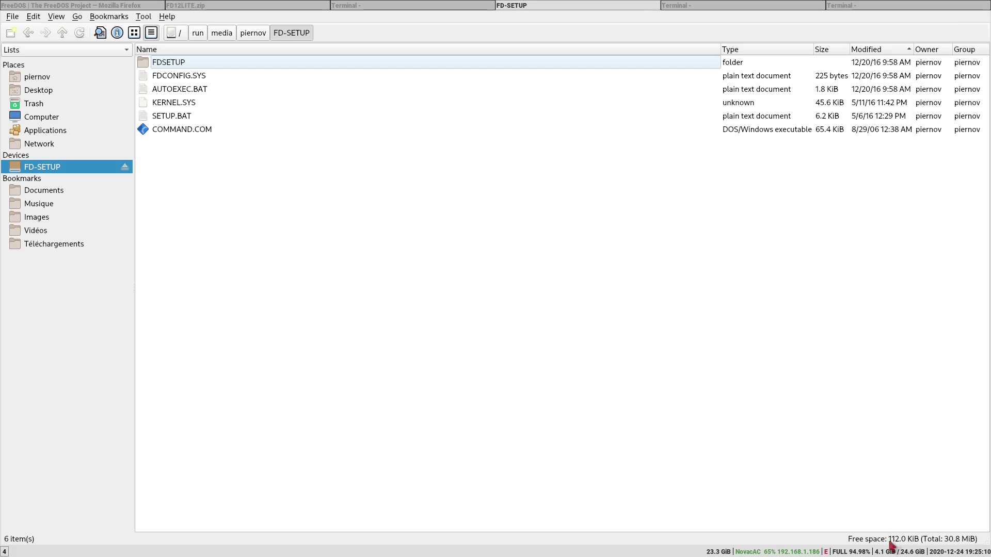
double_click(155, 62)
double_click(180, 90)
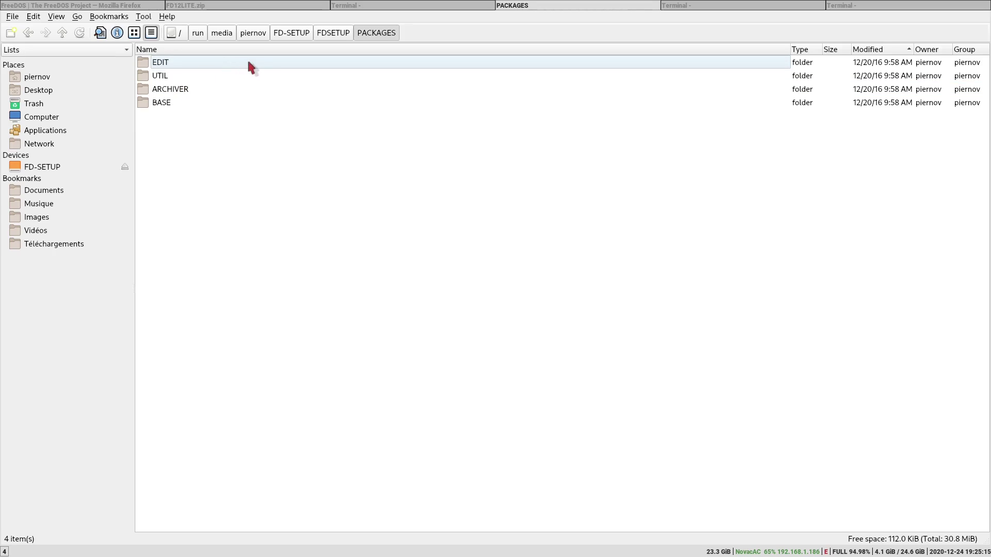
click(340, 35)
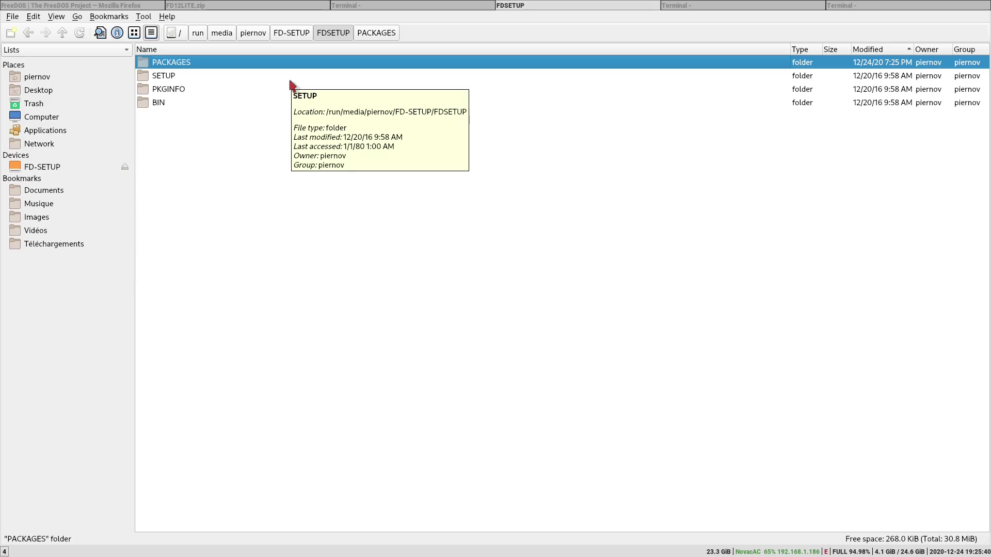
key(Delete)
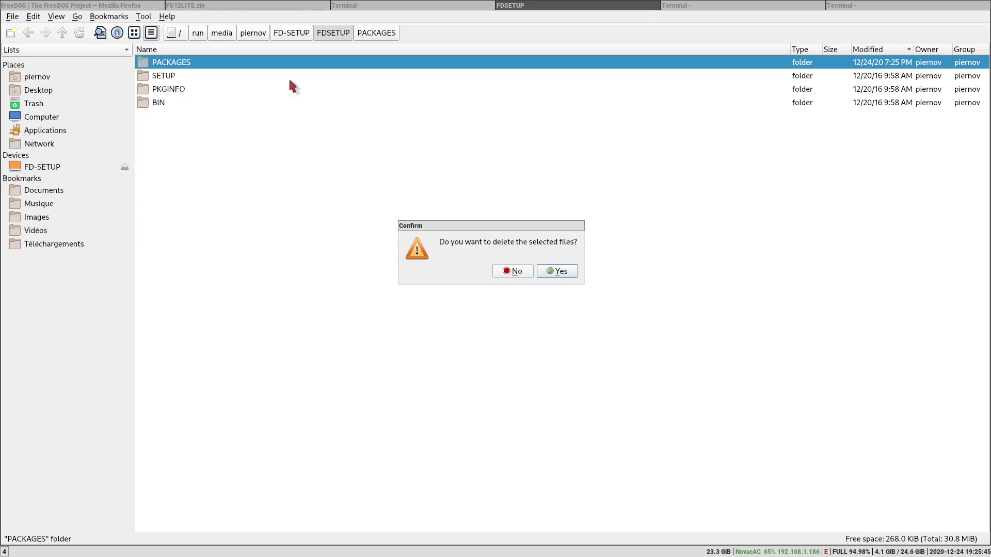
key(Return)
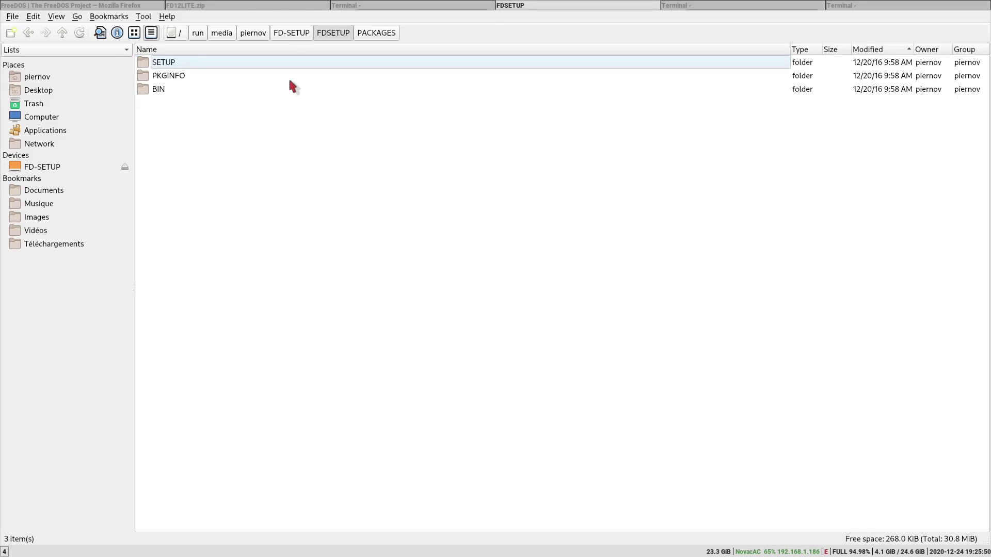
- Open the home folder in a new tab and go to its .wine32 folder
click(287, 36)
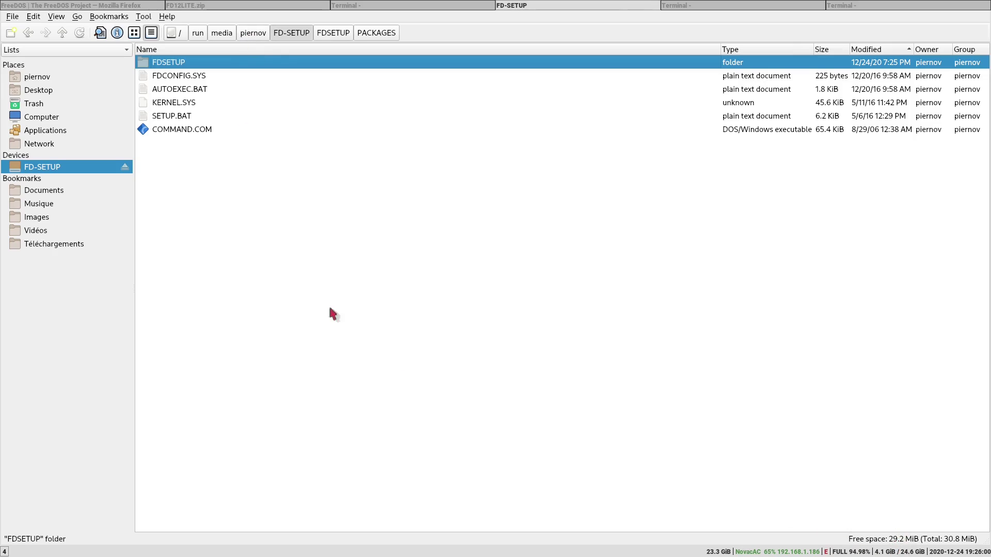
right_click(40, 77)
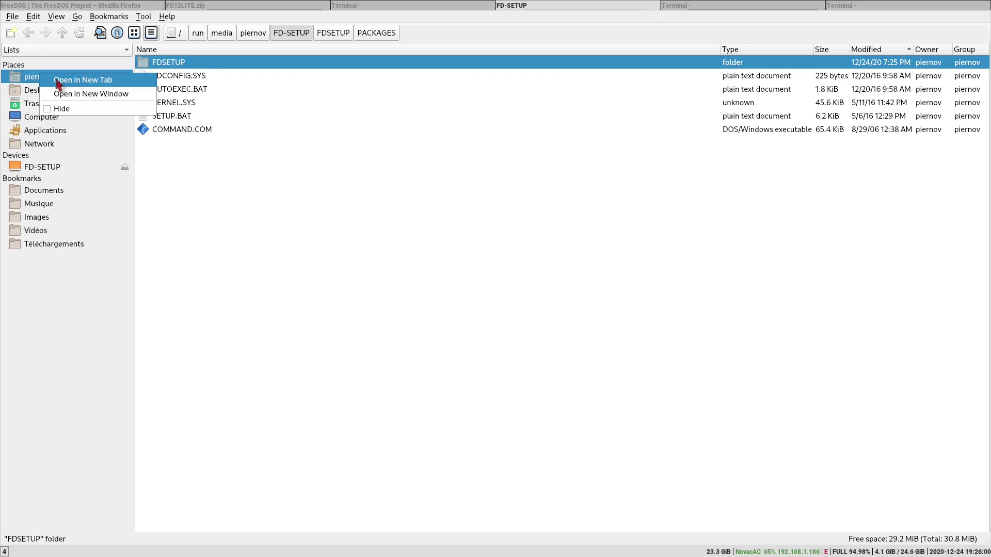
click(58, 80)
click(223, 54)
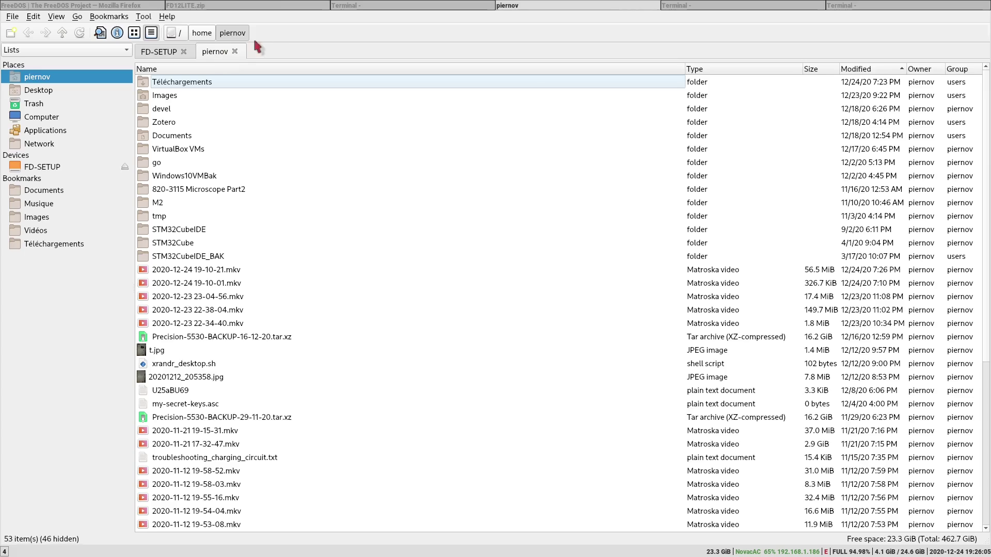
click(259, 36)
key(End)
text(/.wine)
key(Down)
key(Down)
key(Return)
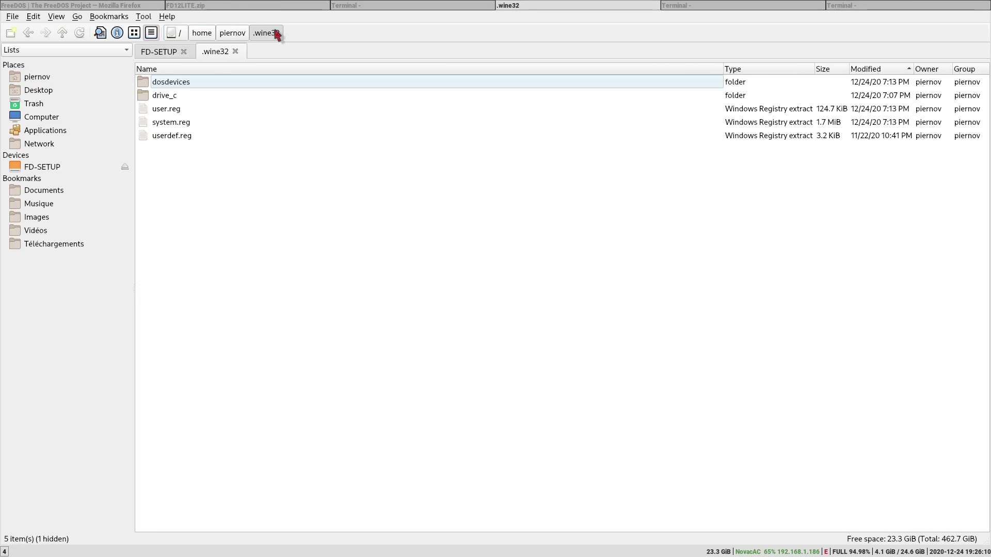
- Browse into drive_c/DRIVERS/WIN/LANDOS and select all of its files
double_click(174, 96)
click(172, 95)
click(174, 83)
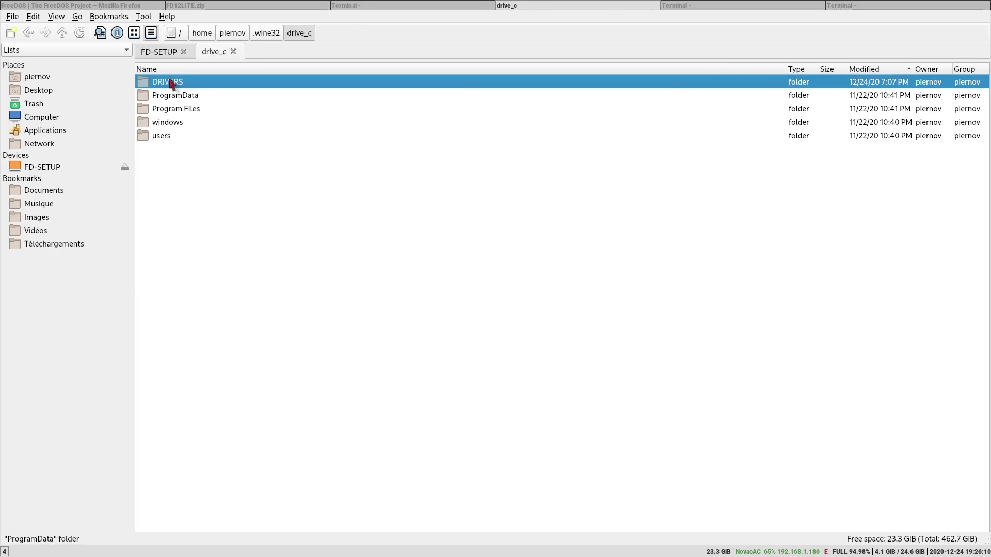
double_click(174, 82)
double_click(174, 83)
double_click(174, 82)
key(ctrl+a)
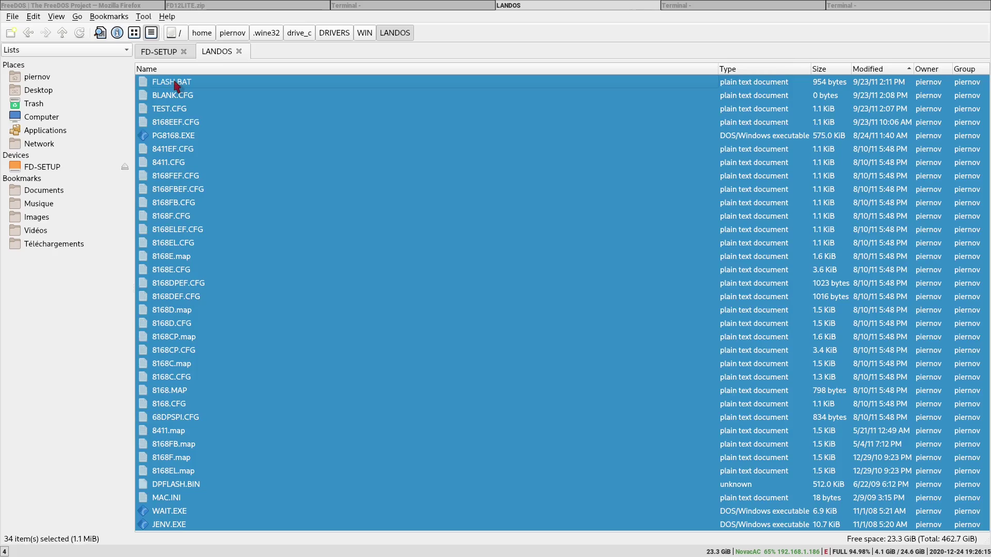
- Paste the LANDOS files onto the FD-SETUP drive, review them, and eject the drive
click(153, 54)
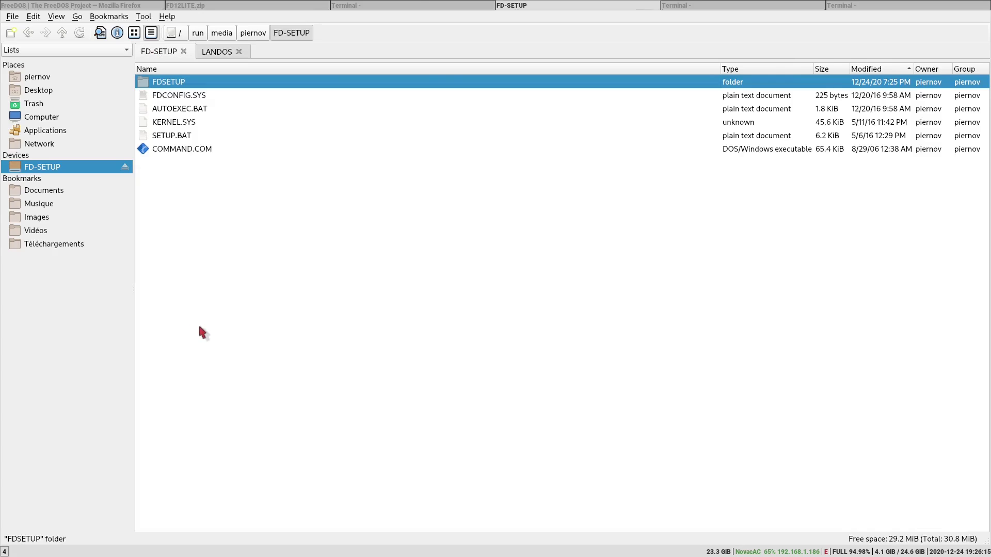
key(ctrl+v)
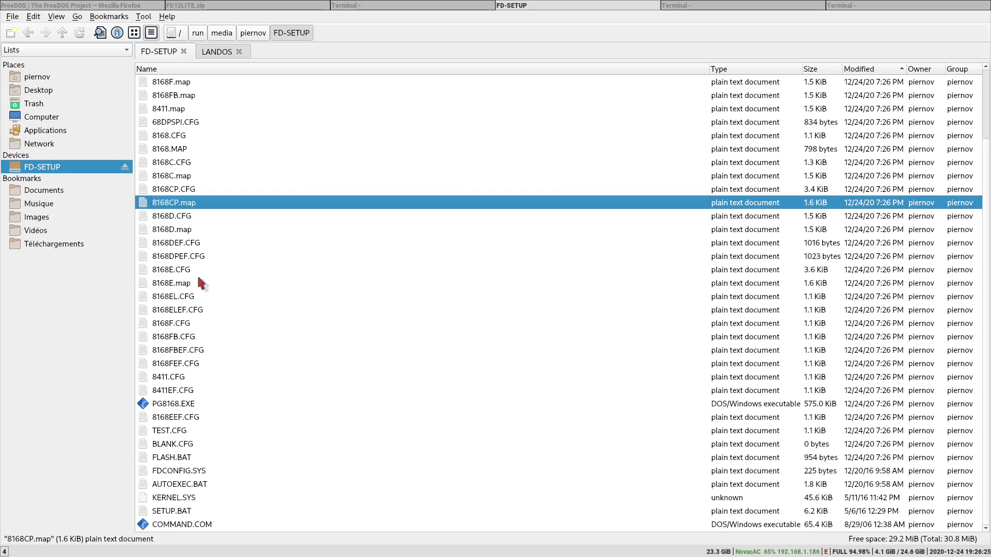
click(199, 283)
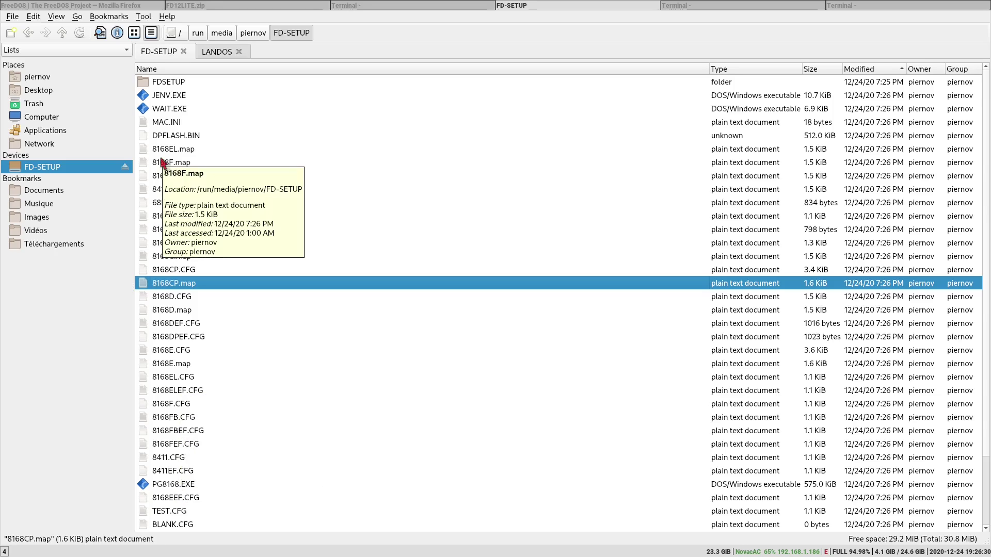
click(125, 167)
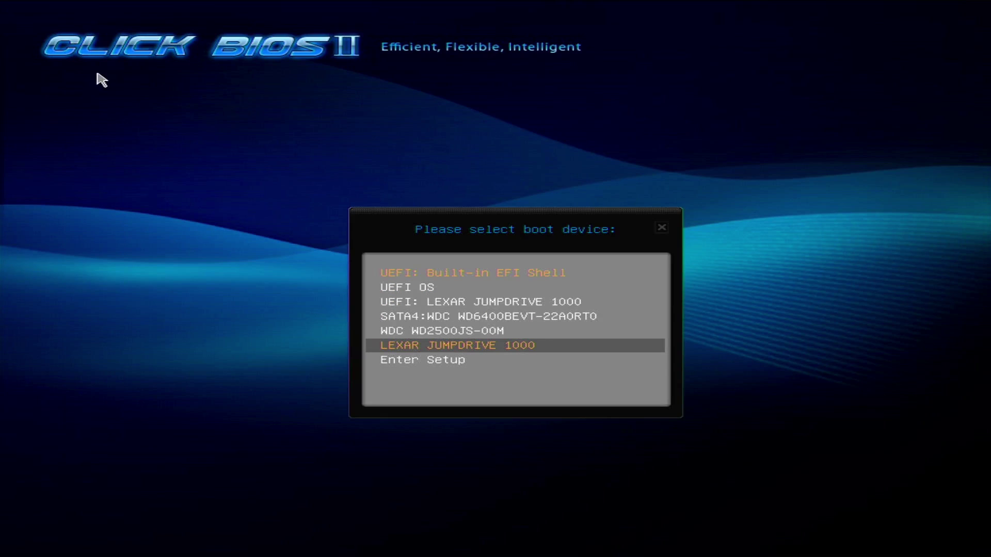
- Boot from LEXAR JUMPDRIVE 1000 in the boot device menu
key(Return)
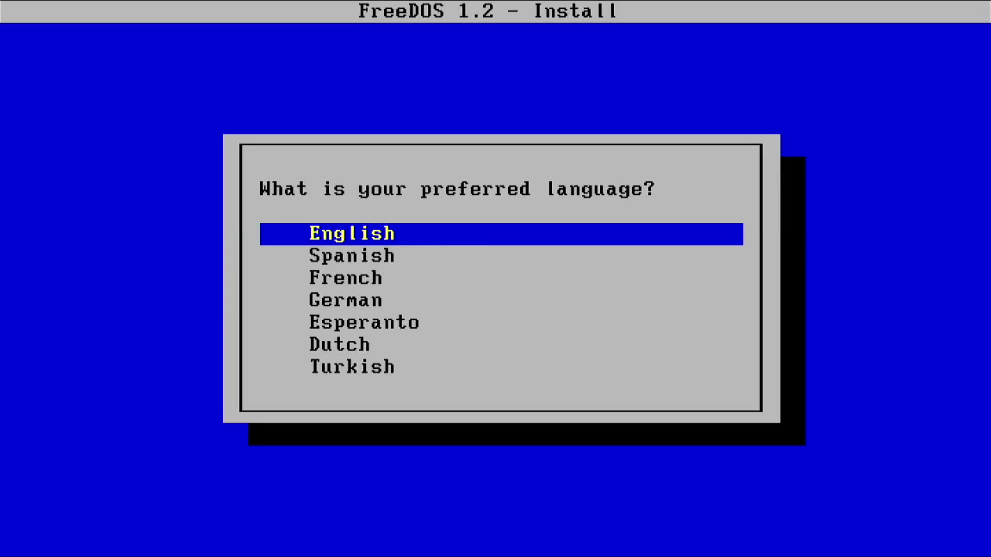
- Choose English, then pick 'No - Return to DOS' to abort the FreeDOS installation
key(Return)
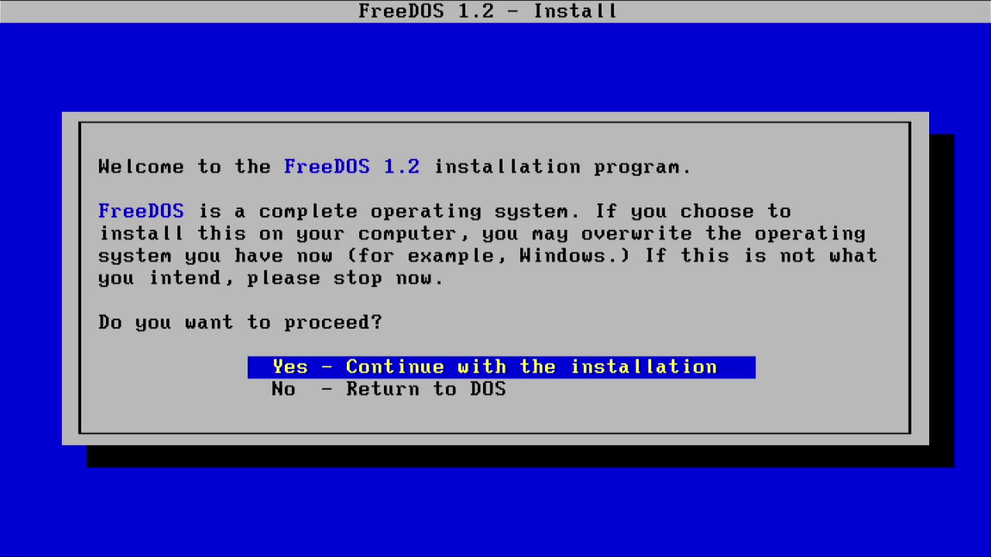
key(Down)
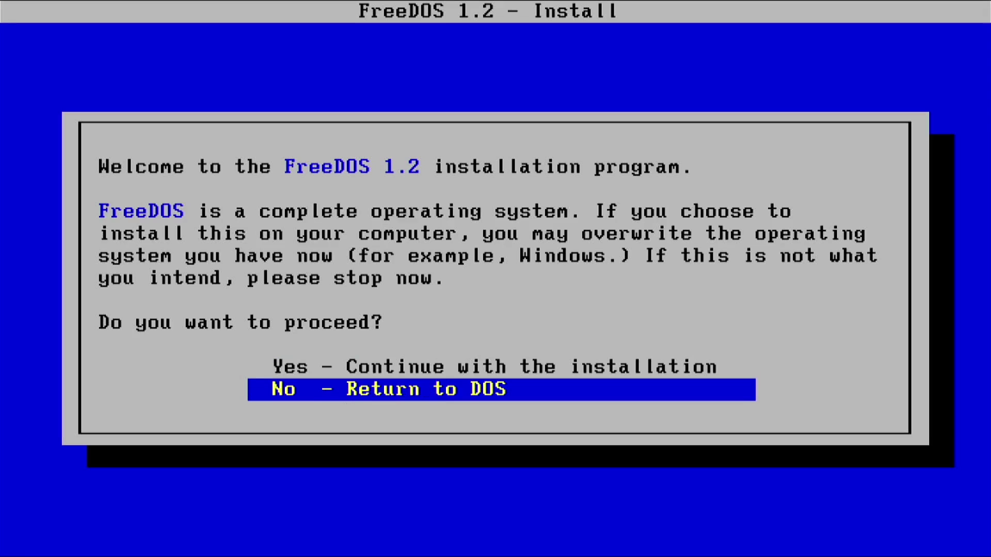
key(Return)
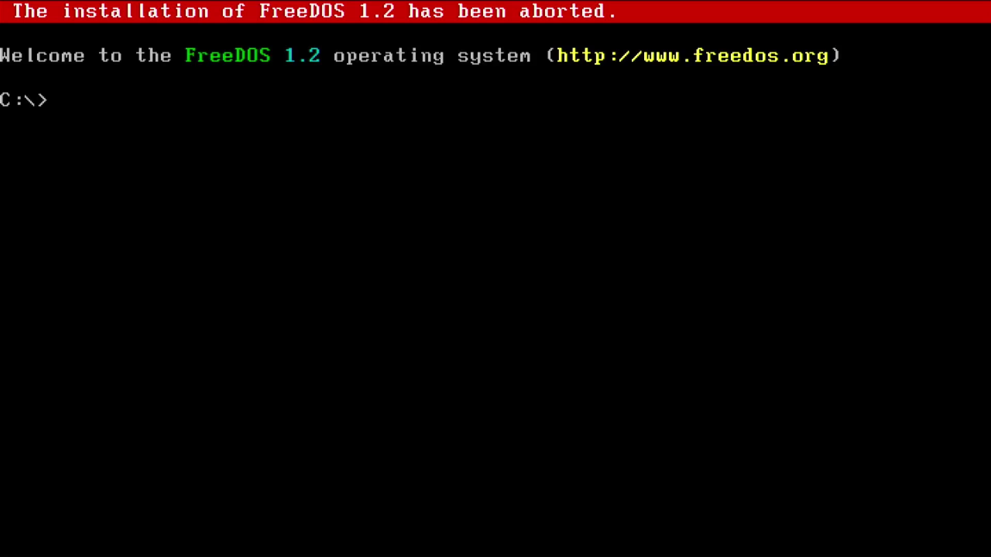
- Run dir /p on C:\ and page through the 37 files, including PG8168.EXE and MAC.INI
text(dir /p)
key(Return)
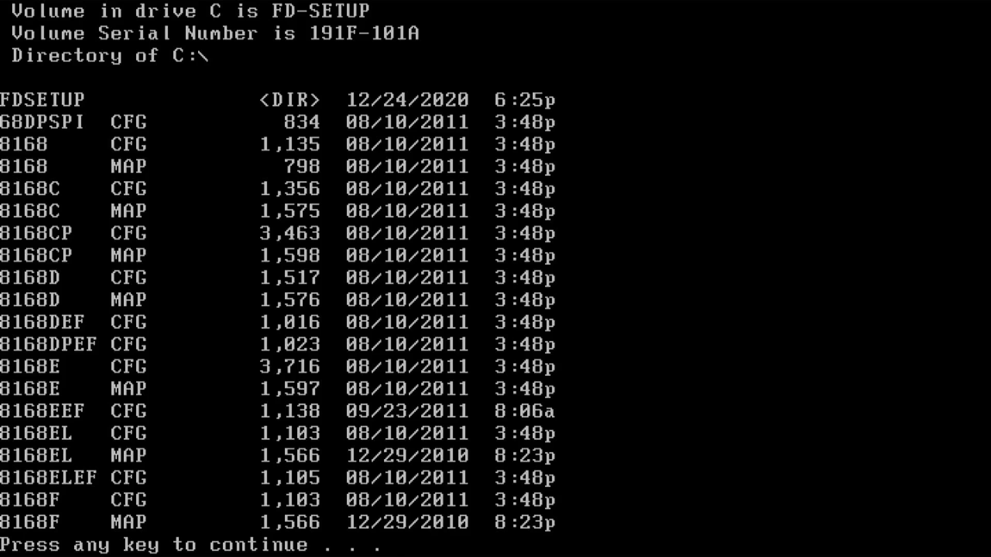
key(space)
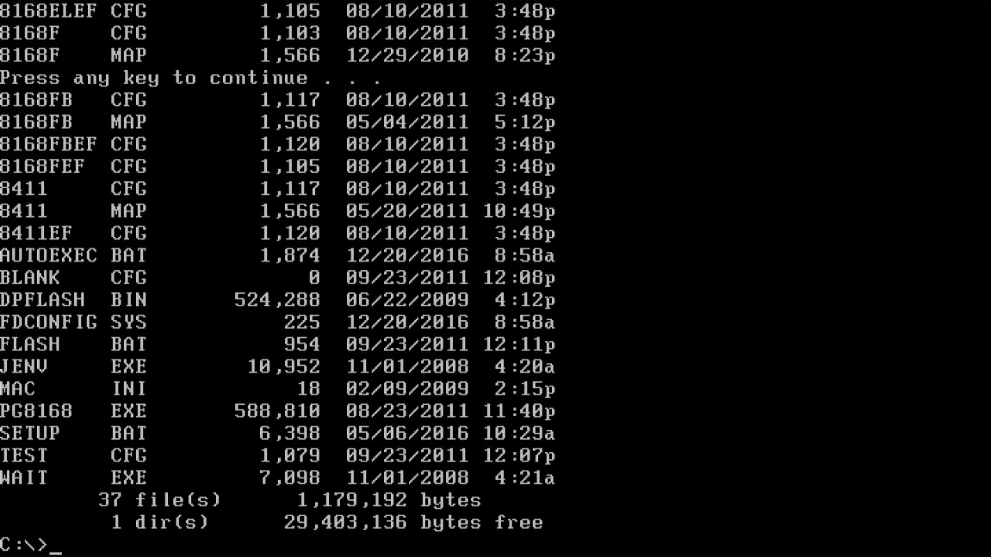
- Run pg8168.exe /? and page through all option help, then recall the command minus the ?
text(pg8168.exe)
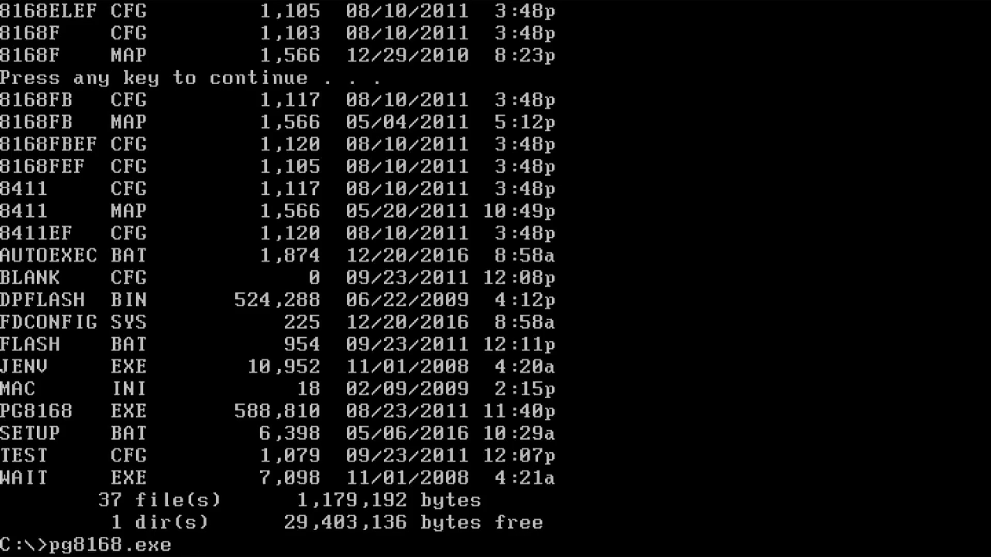
text( /?)
key(Return)
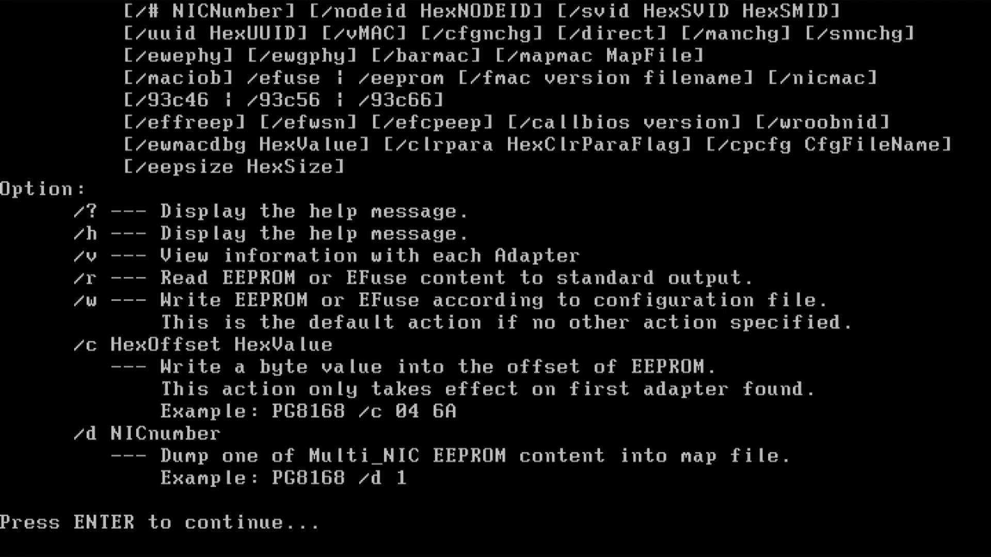
key(Return)
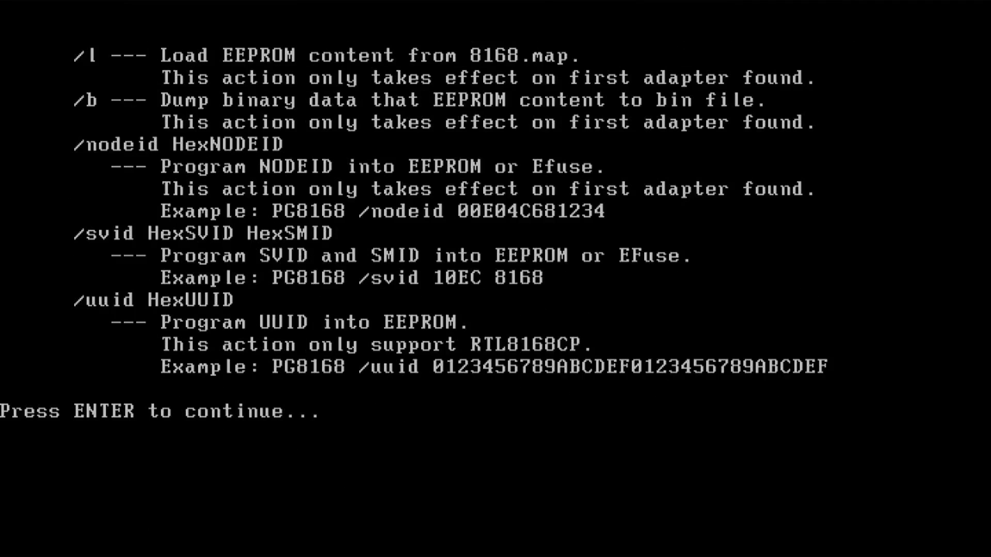
key(Return)
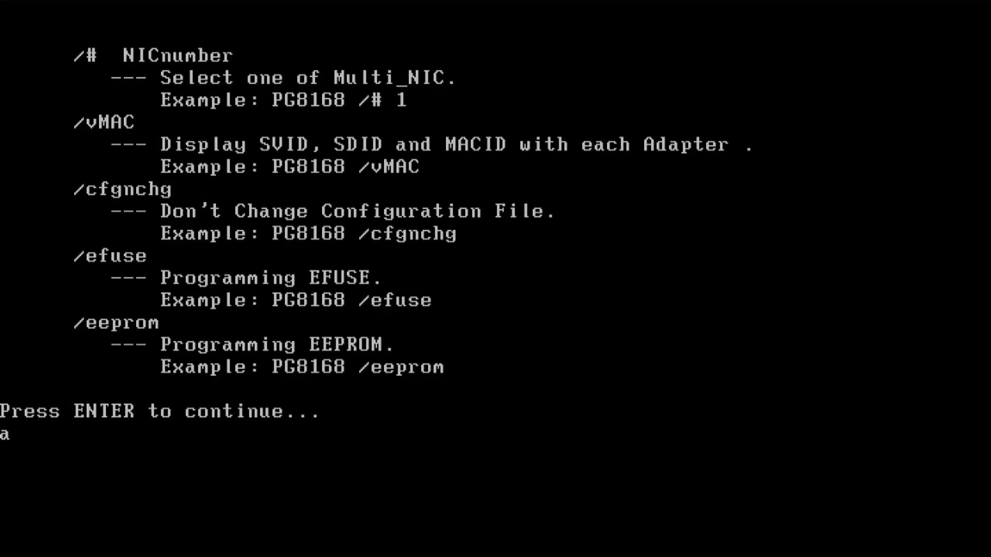
key(Return)
key(Return)
key(Return)
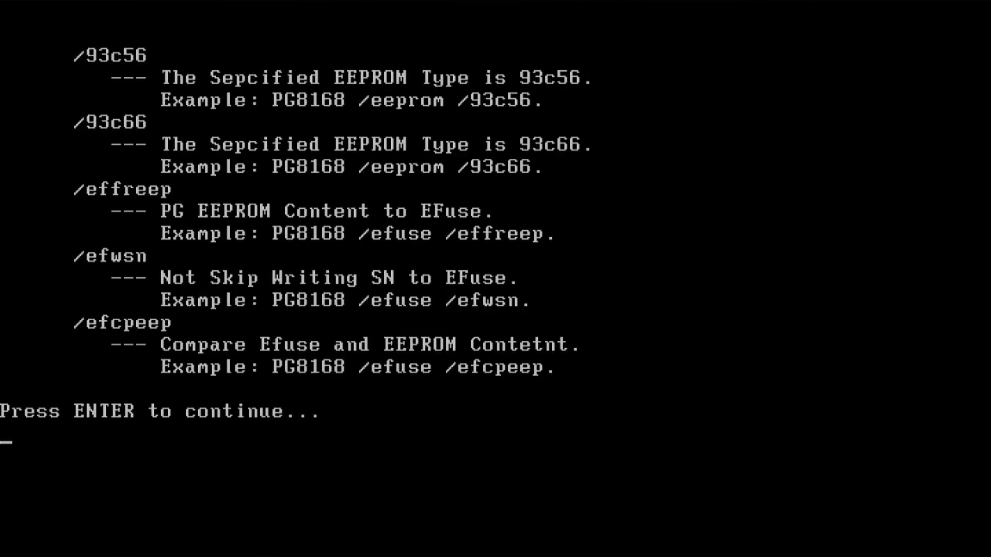
key(F3)
key(BackSpace)
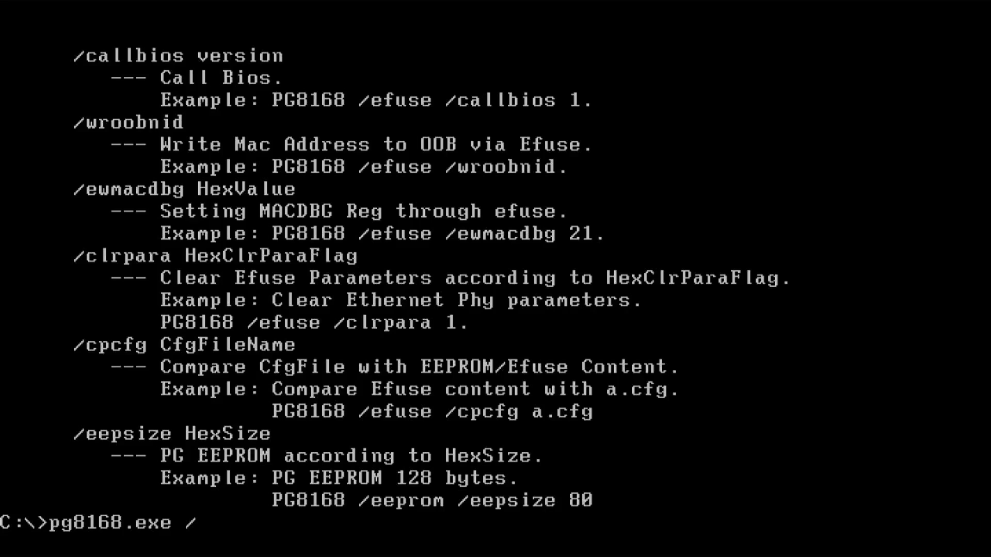
- Run pg8168.exe /vmac, then pg8168.exe /efuse /vmac: all-zero MAC, 193 eFuse bytes remaining
text(vmac)
key(Return)
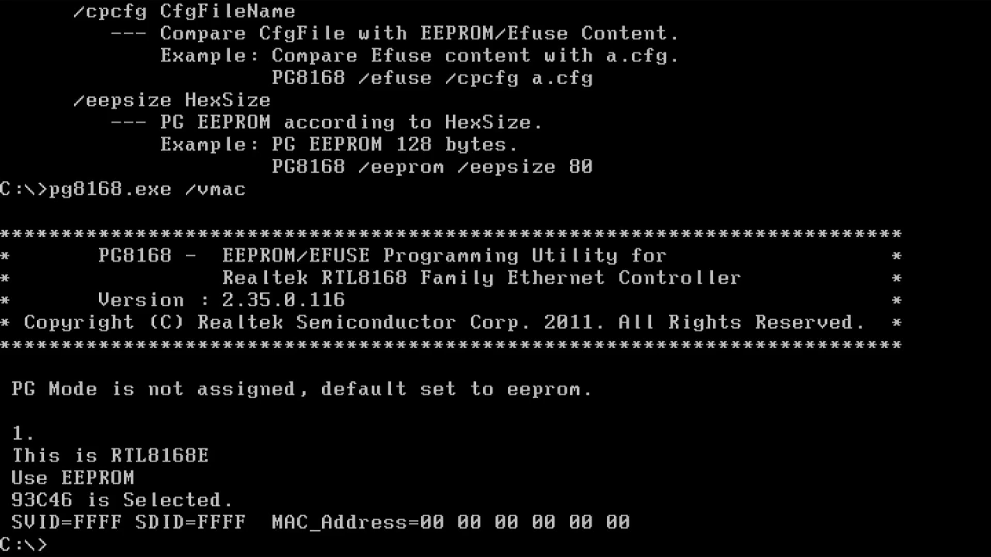
key(F3)
key(Left)
key(Left)
key(Left)
key(Left)
key(Left)
key(Left)
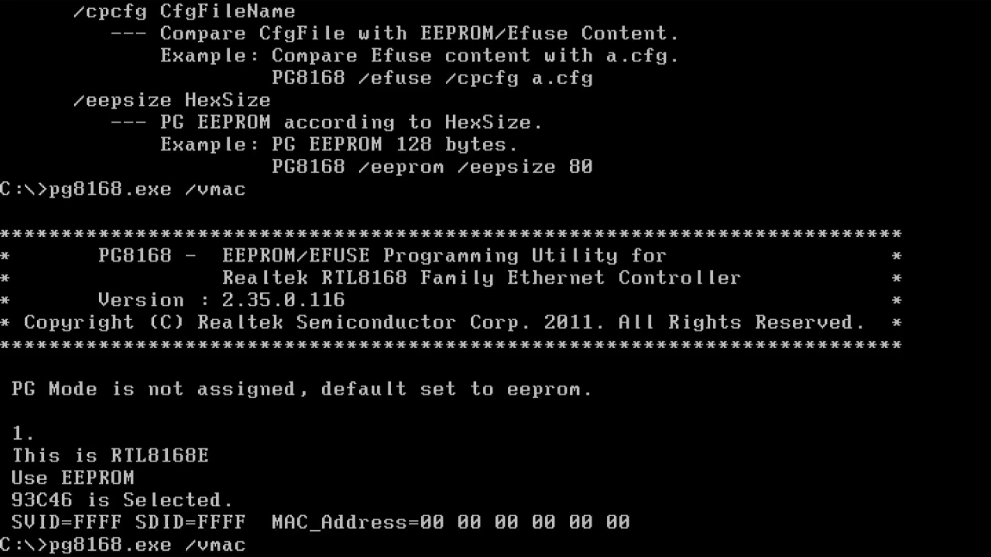
text(/efus)
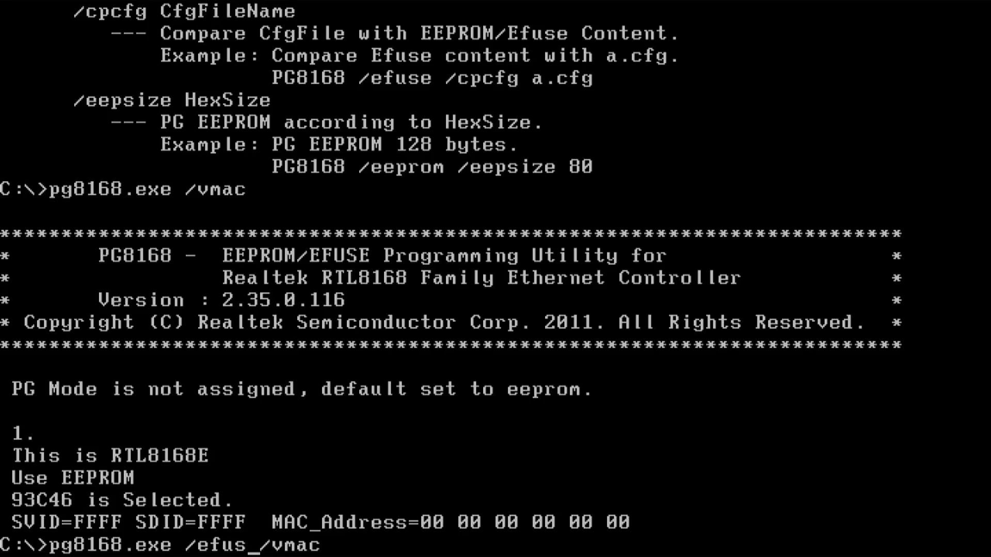
text(e)
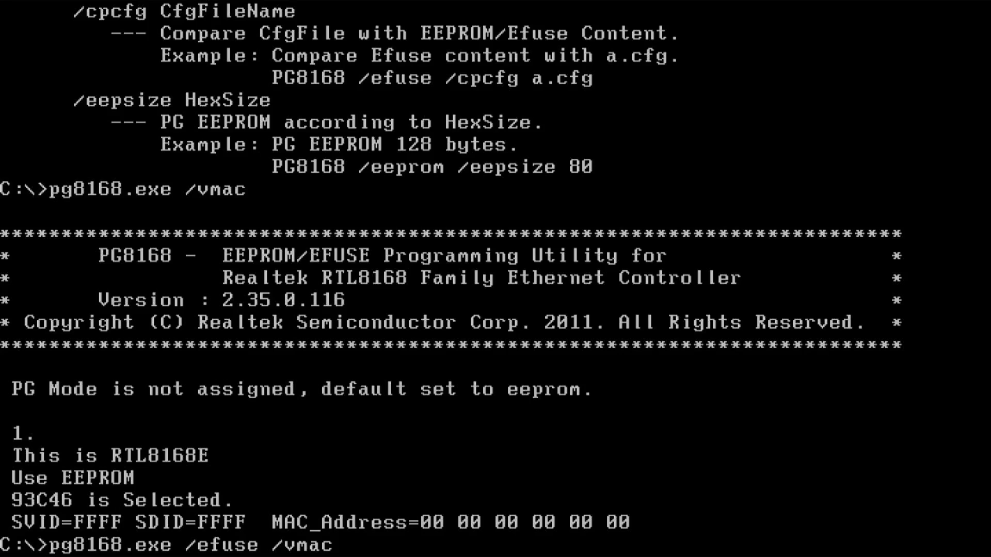
key(Return)
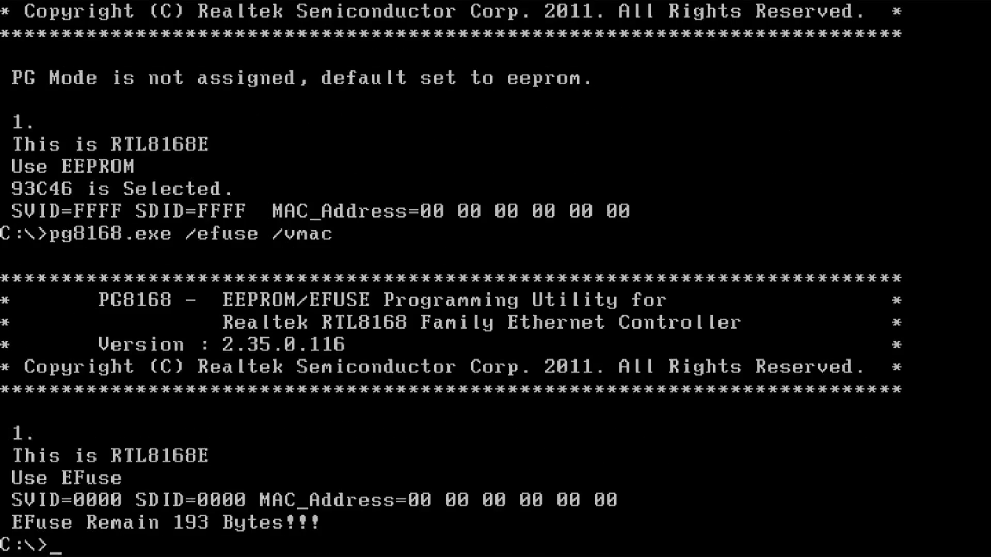
- Rerun pg8168.exe /? and page to the end of the help, then recall the command for editing
text(pg8168.exe /vmac)
key(BackSpace)
key(BackSpace)
key(BackSpace)
key(BackSpace)
text(?)
key(Return)
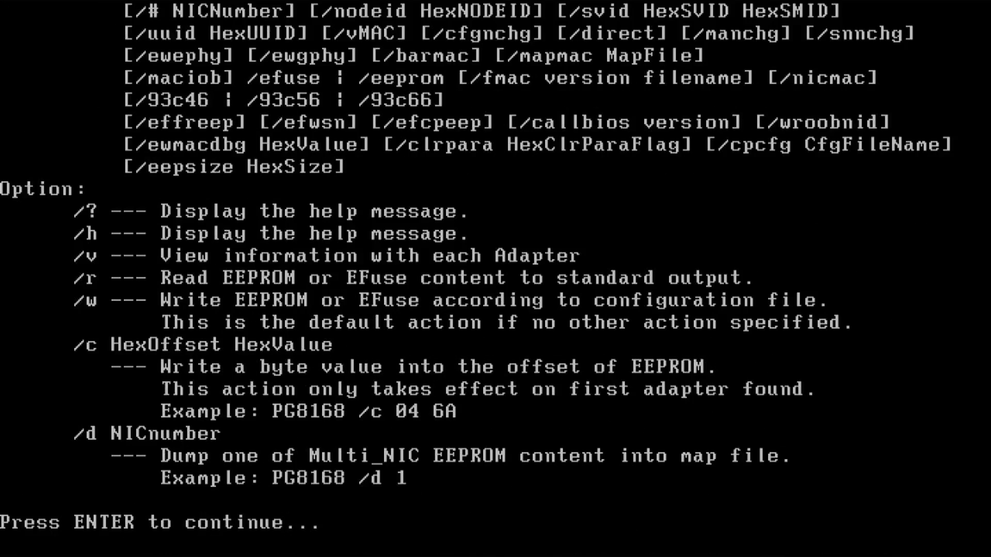
key(Return)
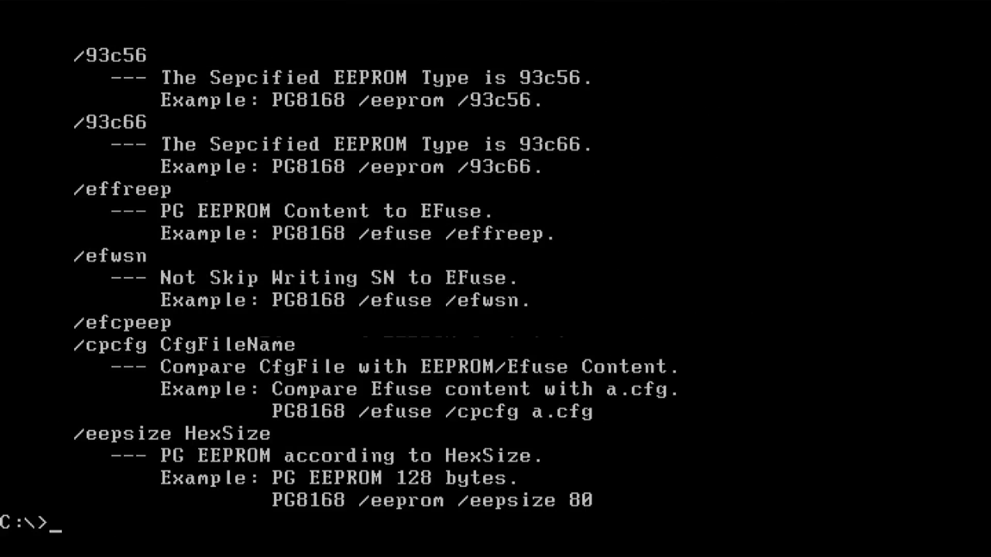
key(Return)
key(F3)
key(BackSpace)
- After the /nodeid 8C89A51B5753 write fails, change the command to 'pg8168.exe /efuse /nodeid 8C89A51B5753'
text(nodeid )
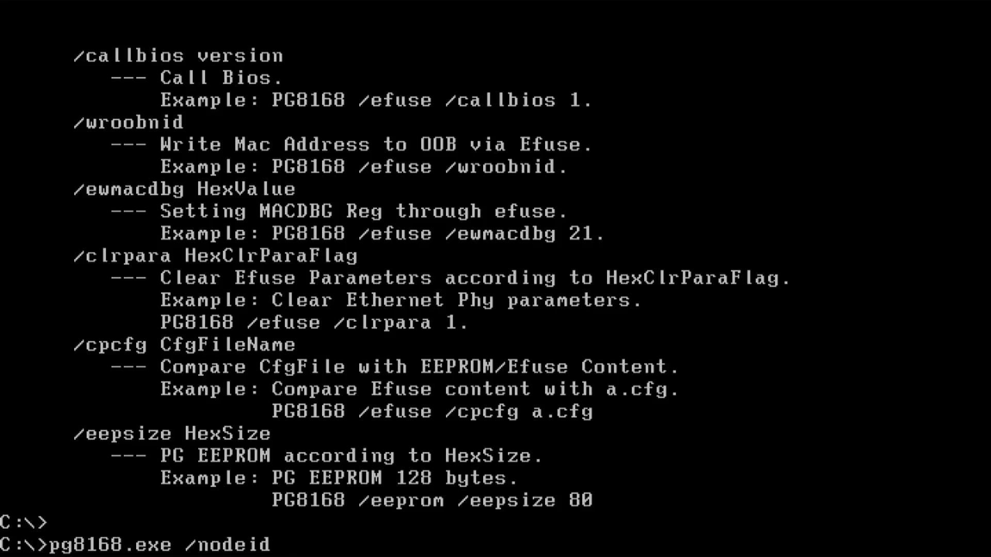
text(8C89A51B5753)
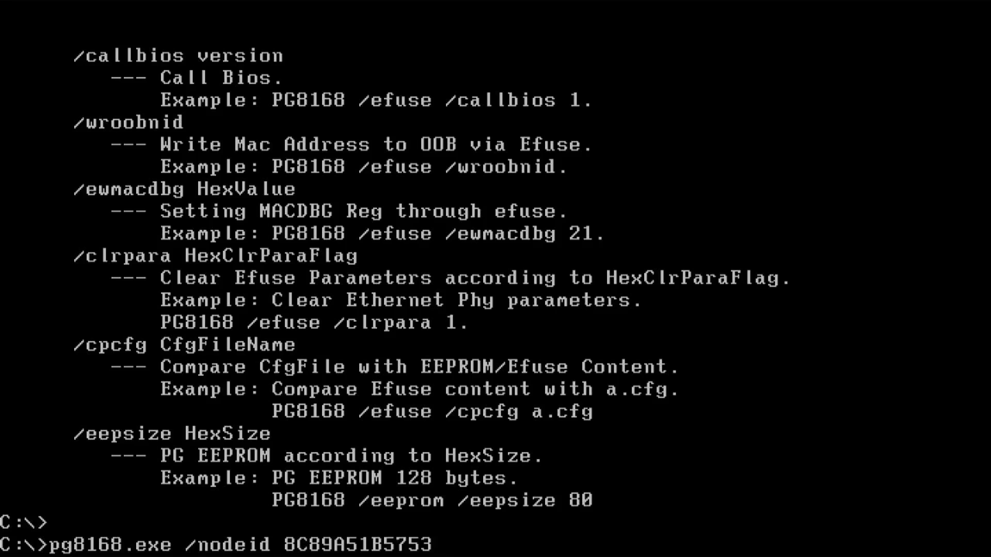
key(Return)
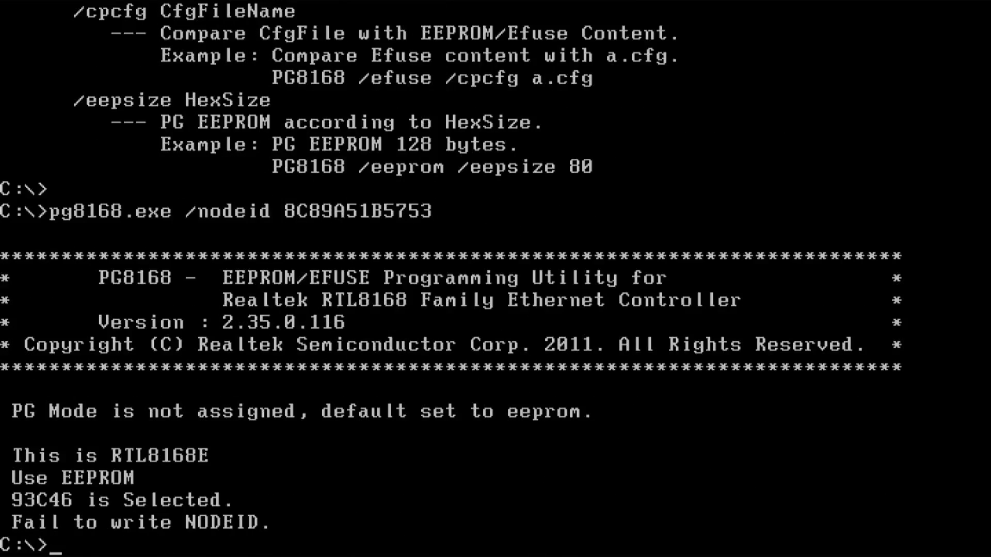
key(Up)
key(Left)
key(Left)
key(Left)
key(Left)
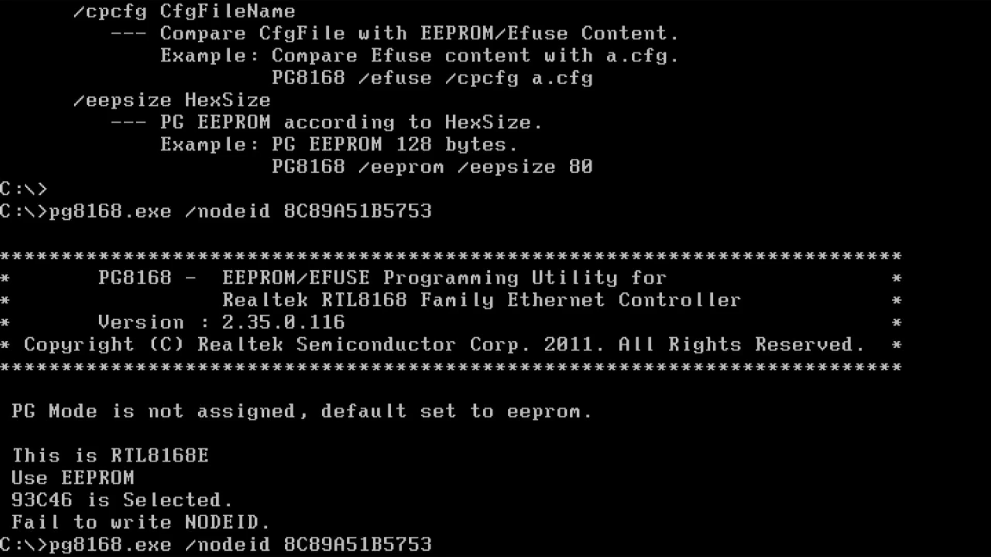
key(Left)
key(Left)
key(Left)
key(Left)
key(Left)
key(Left)
key(Left)
key(Left)
key(Left)
key(Left)
key(Left)
text(>e)
key(BackSpace)
key(BackSpace)
text(/efuise)
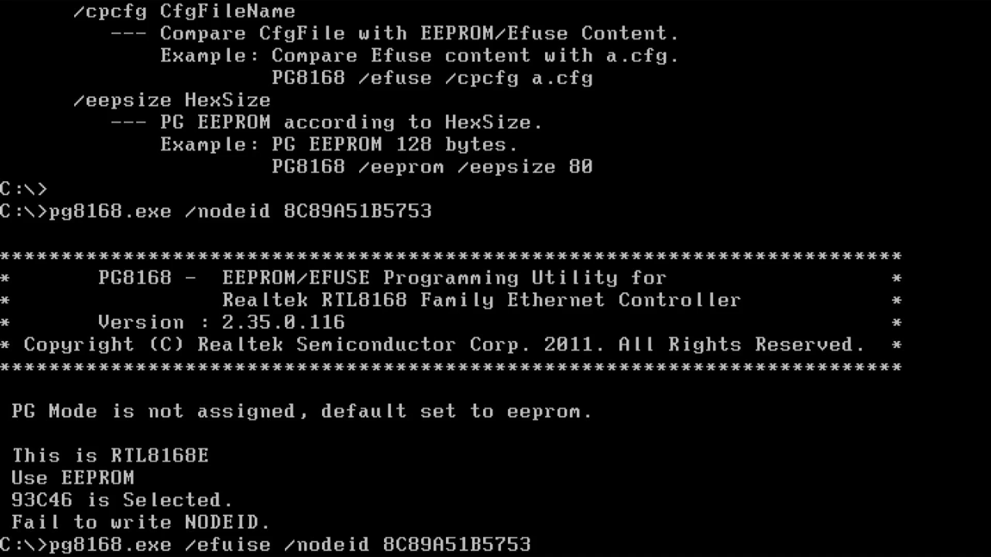
key(BackSpace)
key(BackSpace)
key(BackSpace)
text(se)
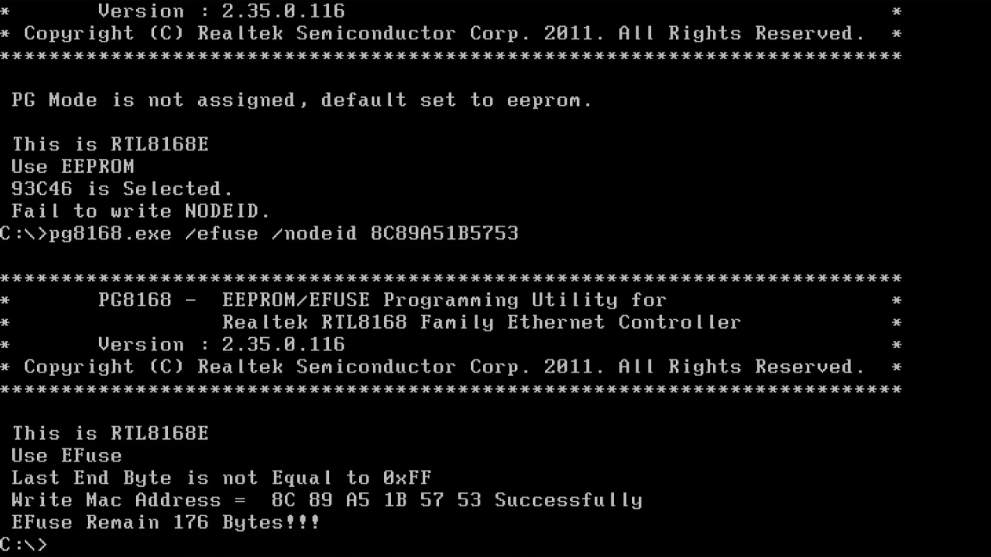
- Rerun the recalled PG8168 command to read back the eFuse MAC, confirming 8C89A51B5753
key(Up)
key(Up)
key(Up)
key(Up)
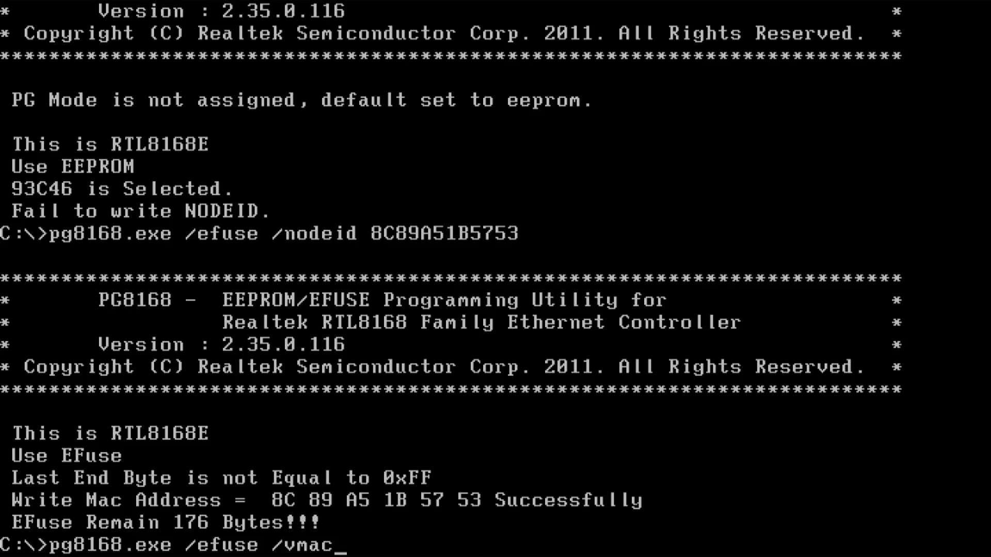
key(Return)
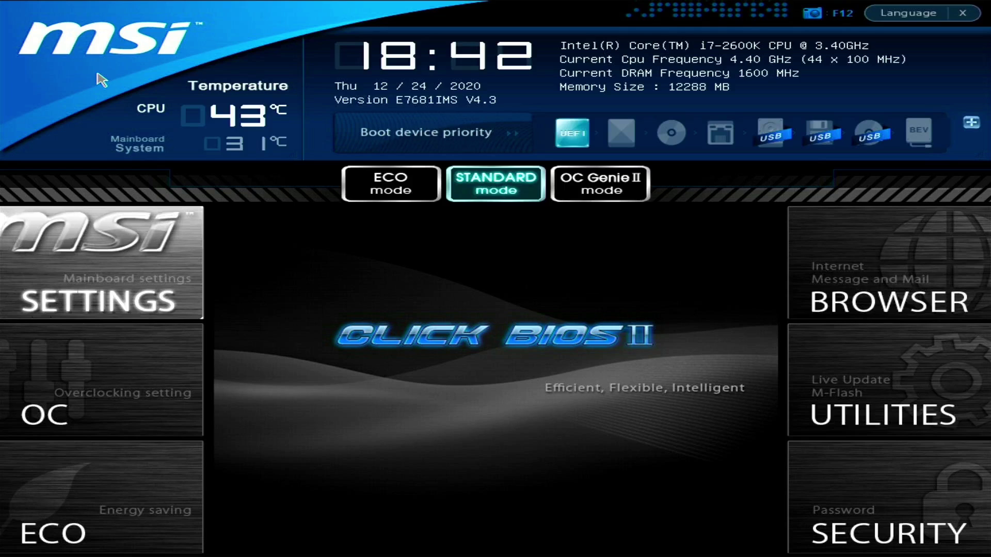
- Under Settings > Advanced, open the Realtek PCIe GBE Family Controller page showing MAC 8C:89:A5:1B:57:53
key(Return)
key(Down)
key(Return)
key(Down)
key(Down)
key(Down)
key(Down)
key(Down)
key(Down)
key(Down)
key(Down)
key(Down)
key(Down)
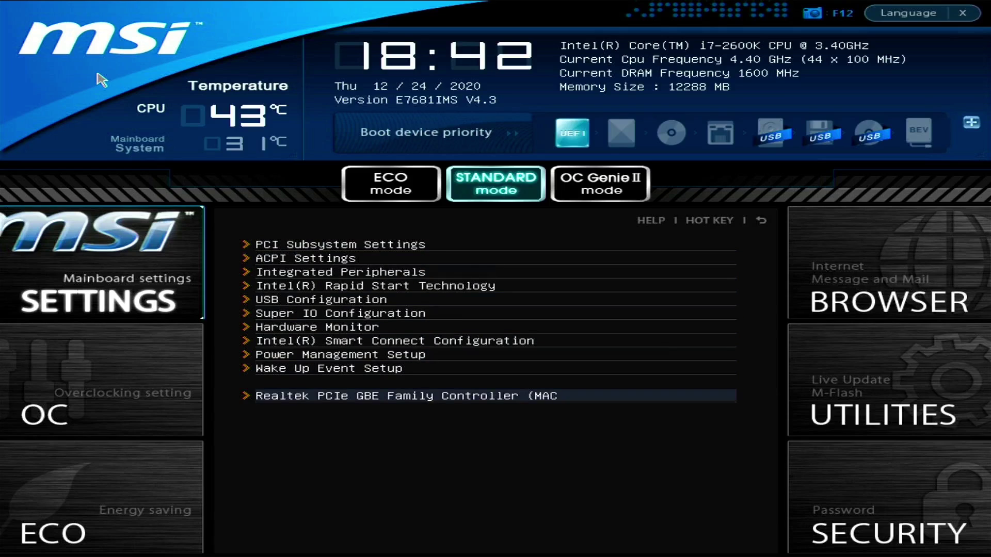
key(Return)
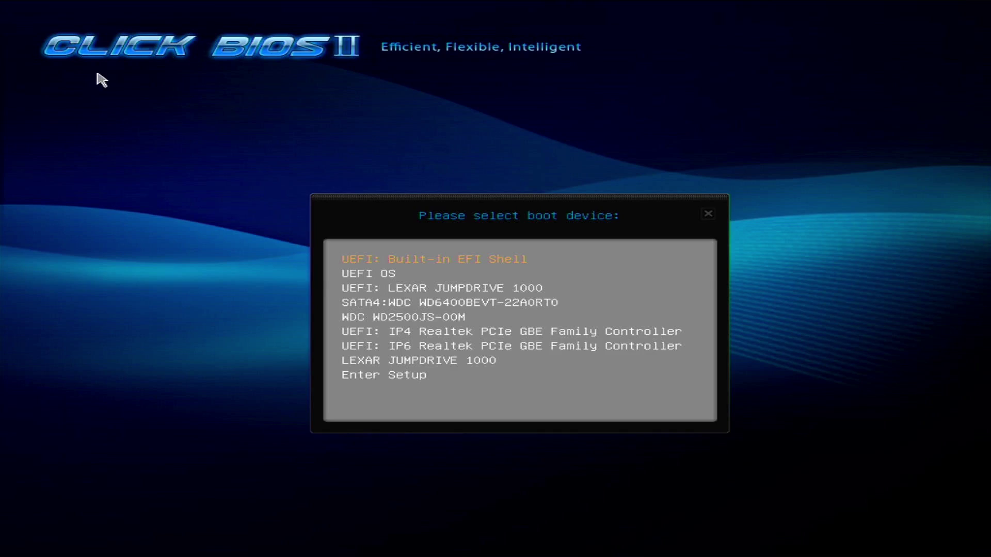
- Choose 'UEFI: IP4 Realtek PCIe GBE Family Controller' in the boot menu to PXE boot
key(Down)
key(Down)
key(Down)
key(Down)
key(Down)
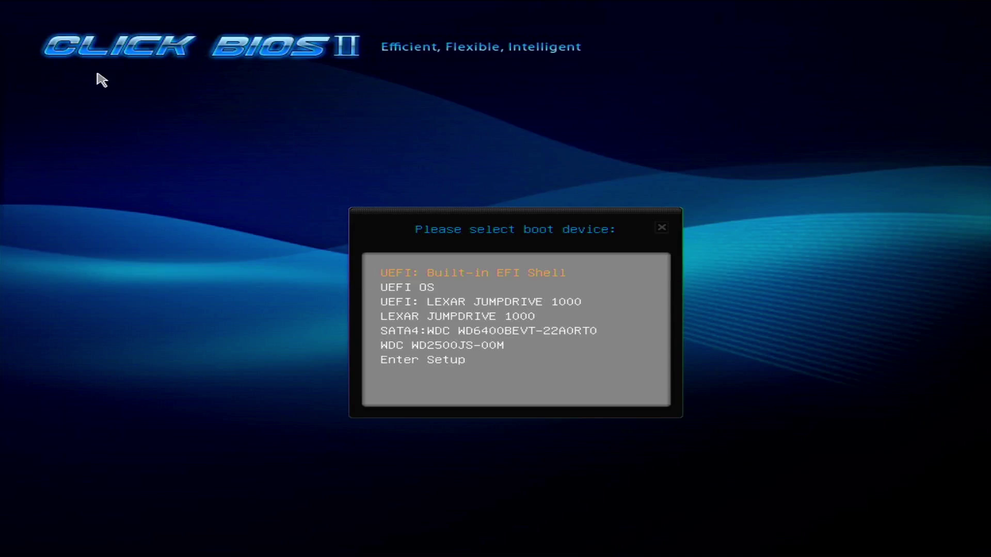
- Choose the WDC WD2500JS-00M drive in the boot menu to start Windows 10
key(Down)
key(Down)
key(Down)
key(Down)
key(Down)
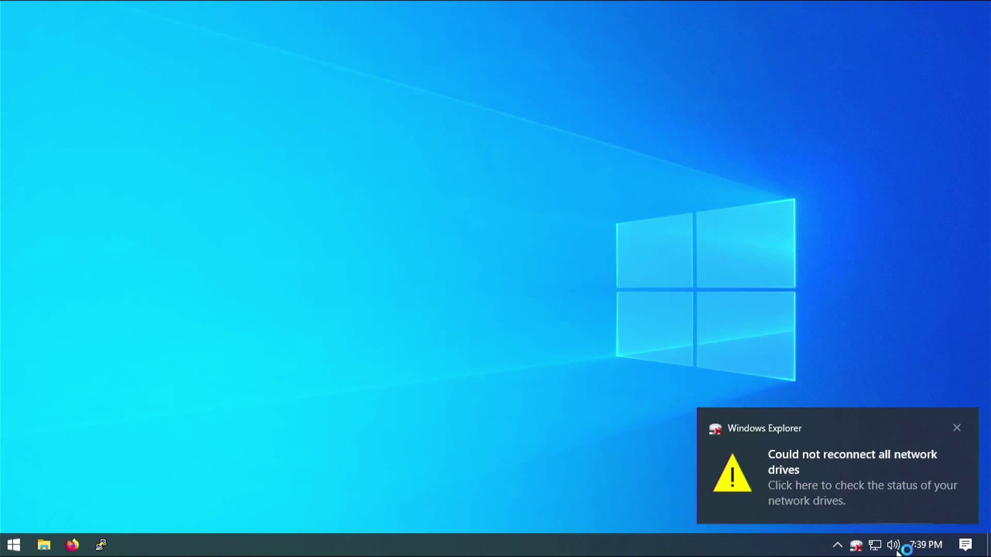
- Open Network & Internet settings from the tray icon and go to the Ethernet page
right_click(881, 548)
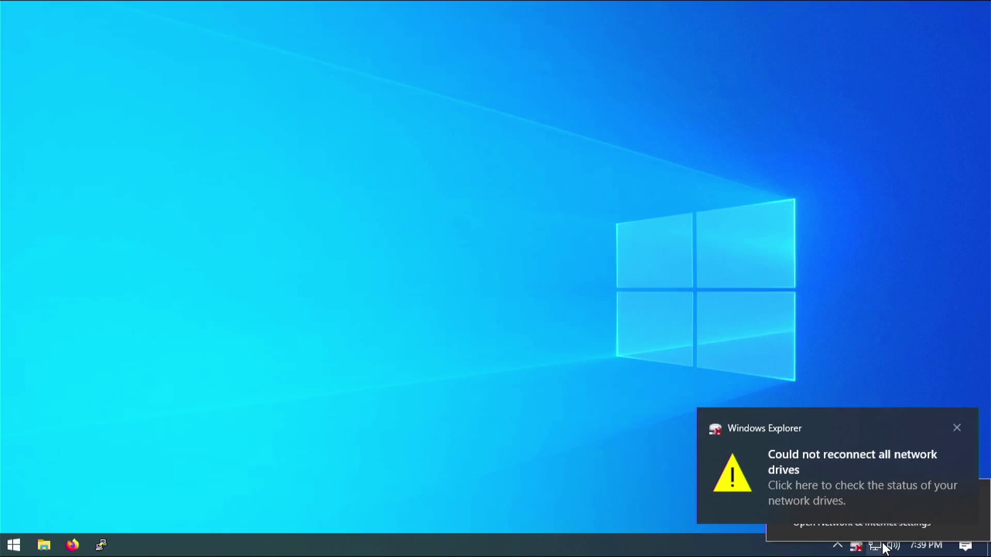
click(882, 528)
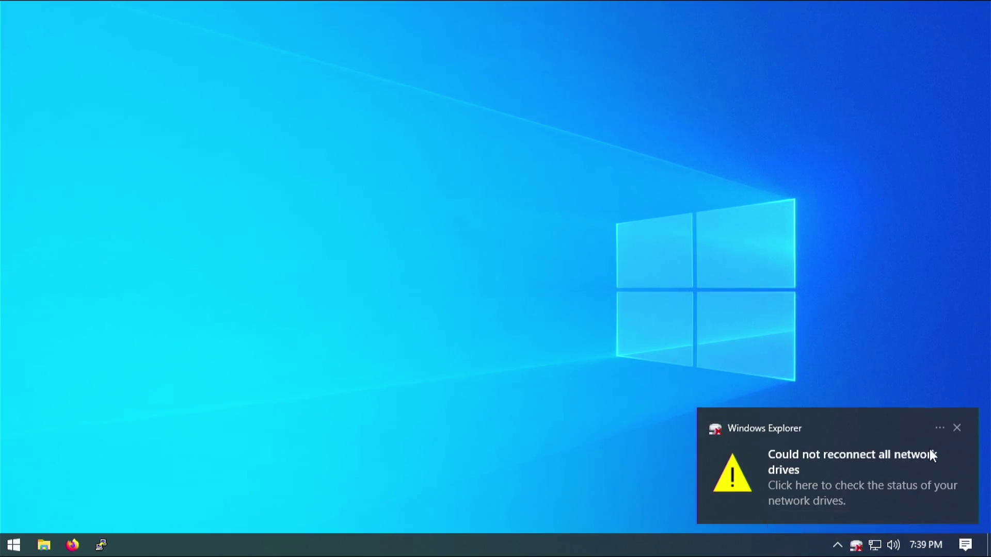
click(957, 426)
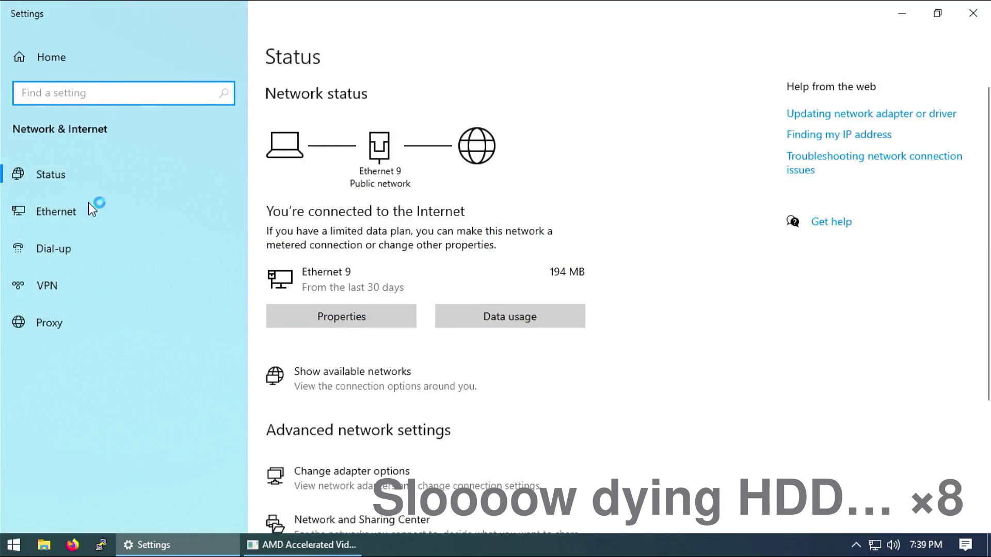
click(89, 207)
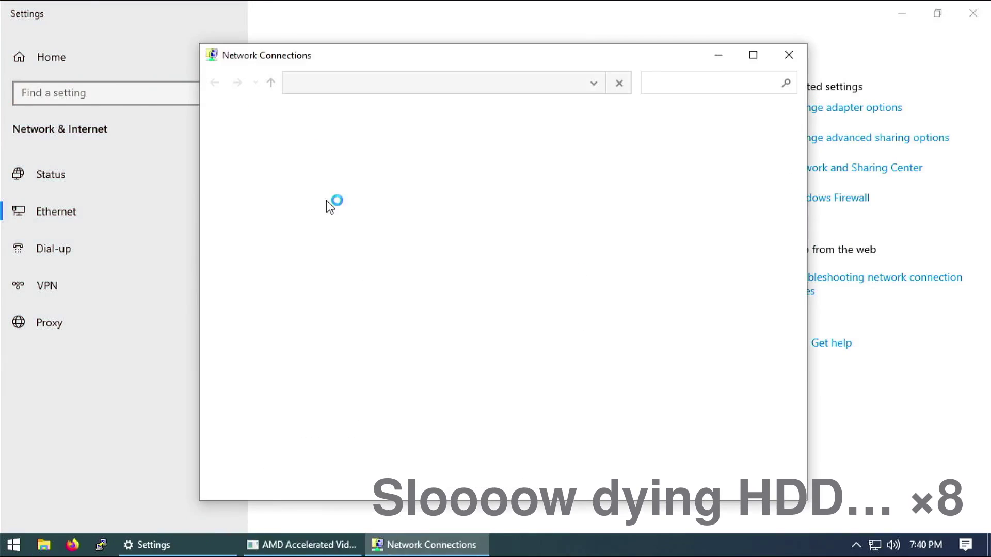
- Check Ethernet 9's details show physical address 8C-89-A5-1B-57-53 and an IPv4 address, then close them
double_click(312, 150)
click(408, 261)
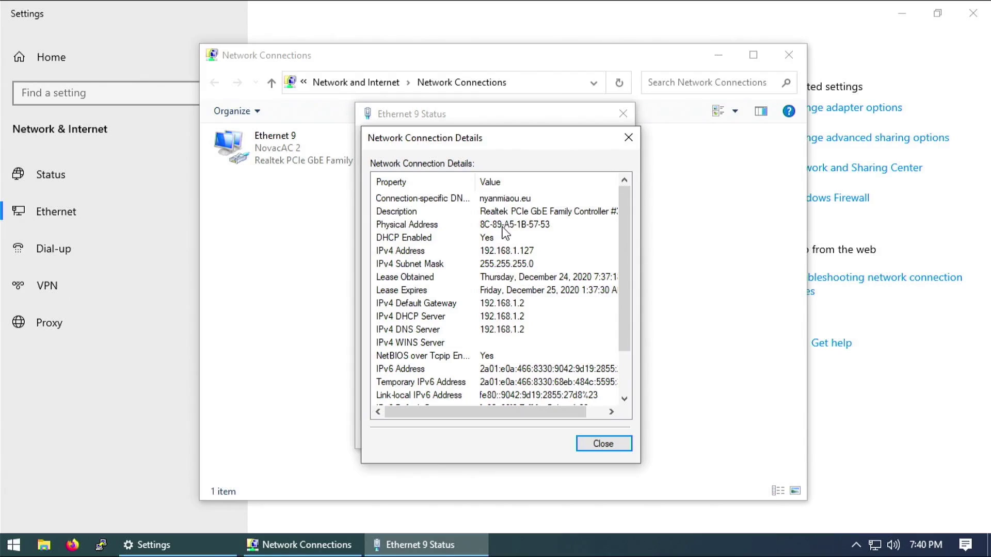
click(477, 227)
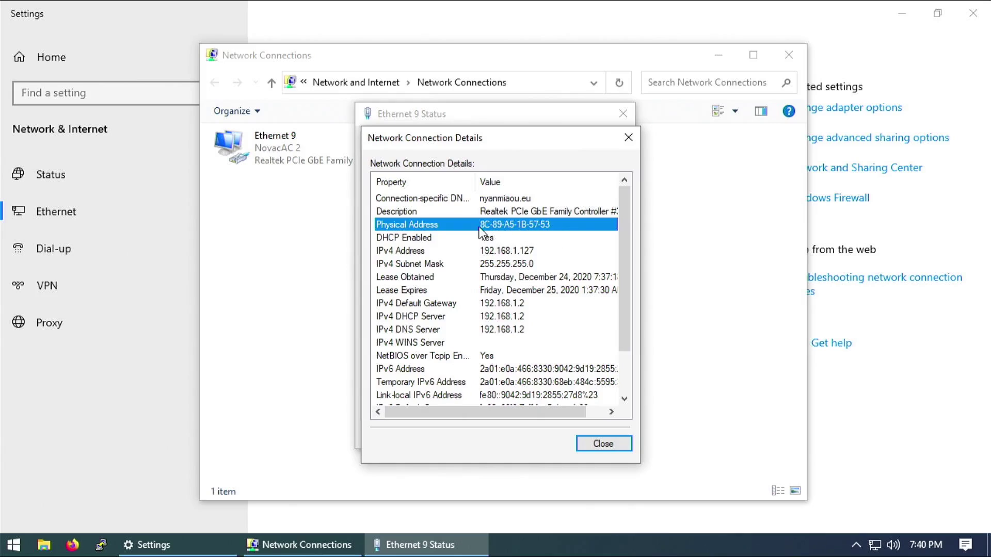
click(522, 250)
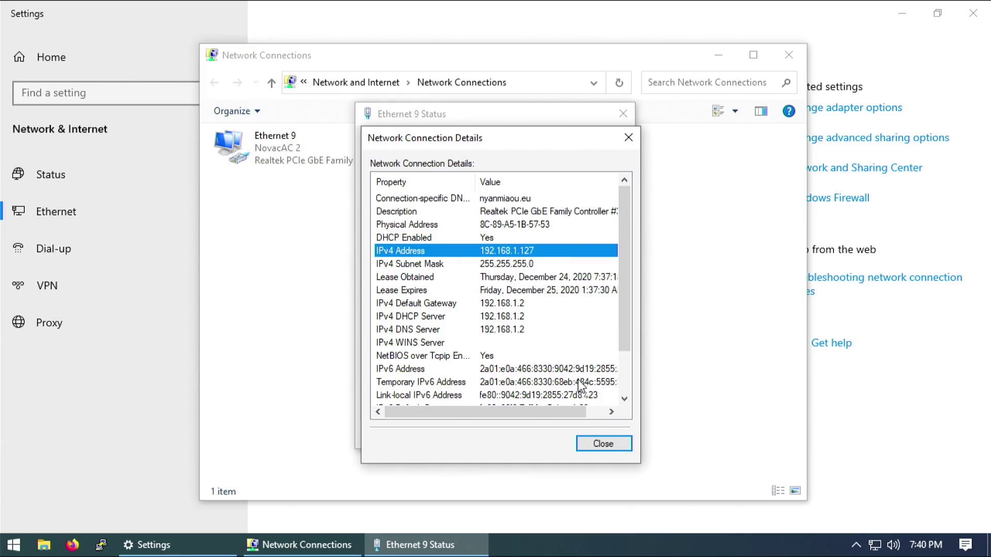
click(584, 443)
click(588, 434)
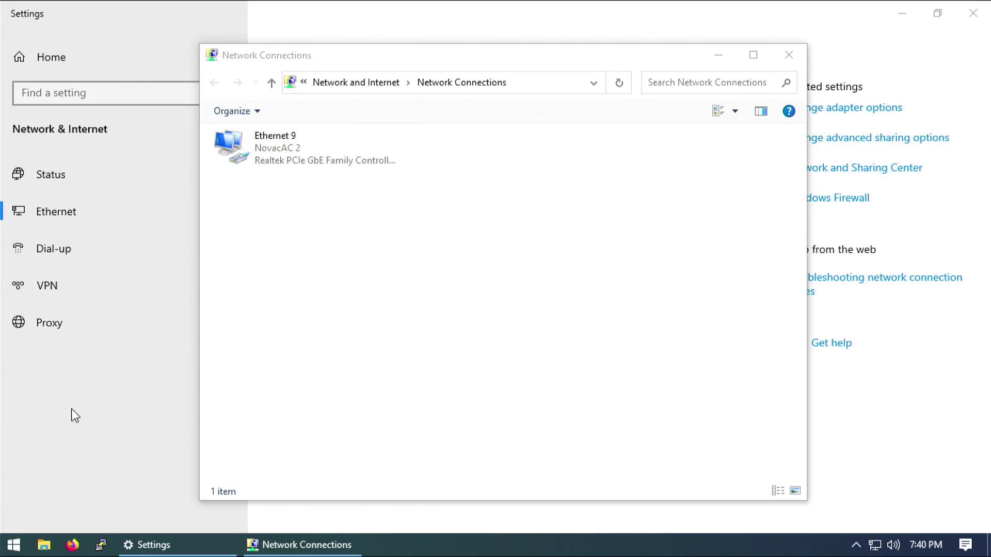
key(super+x)
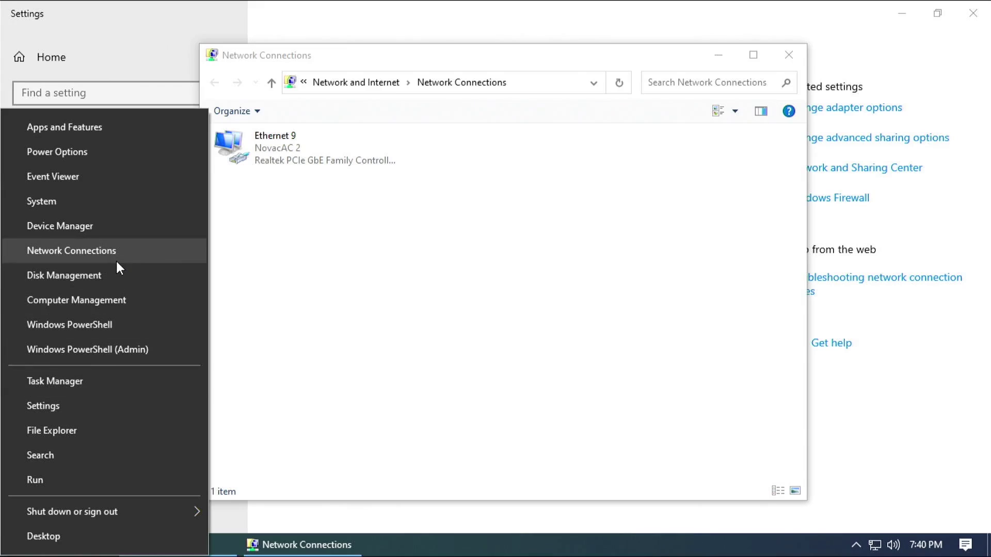
- In Device Manager, confirm Realtek PCIe GbE Family Controller #3's Network Address is Not Present, then close windows
click(119, 243)
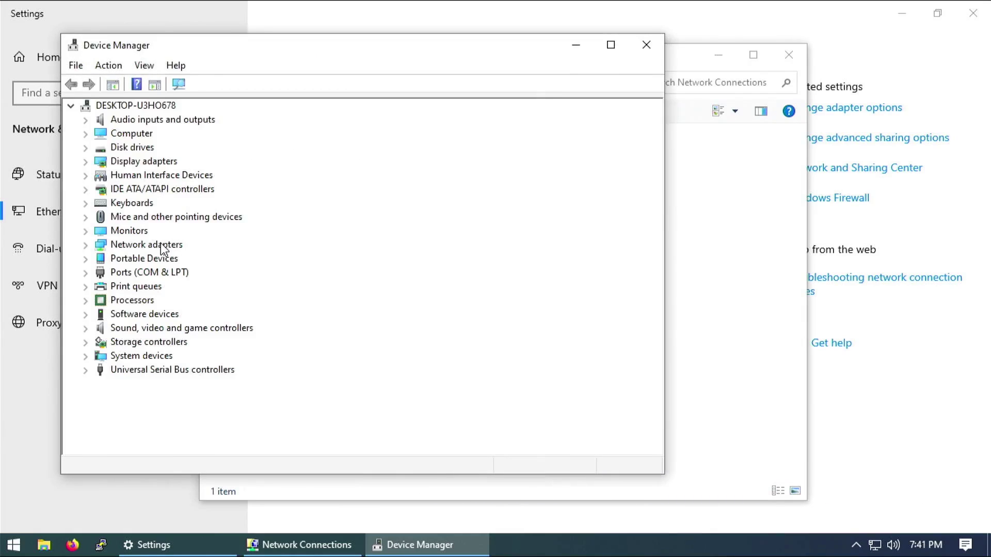
double_click(163, 247)
click(158, 261)
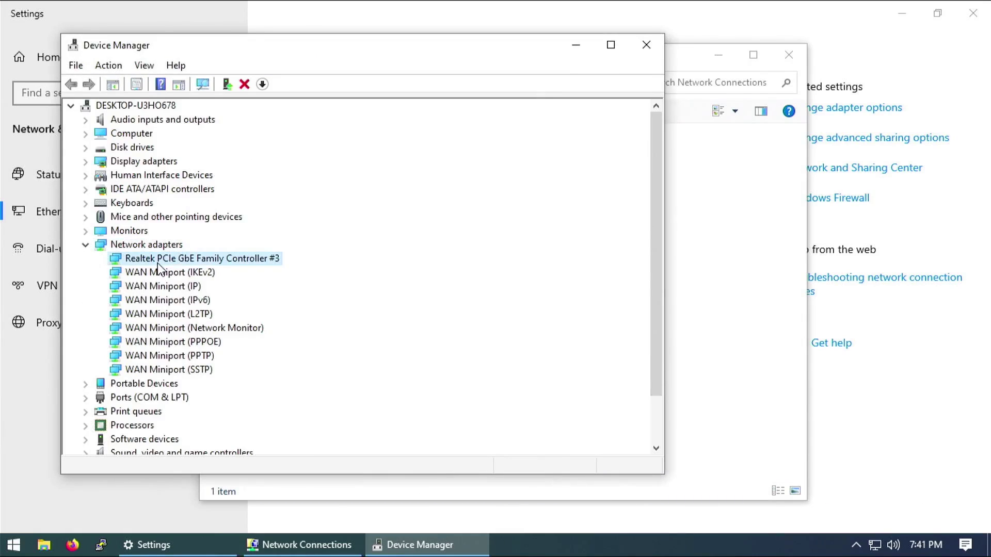
double_click(158, 262)
click(333, 122)
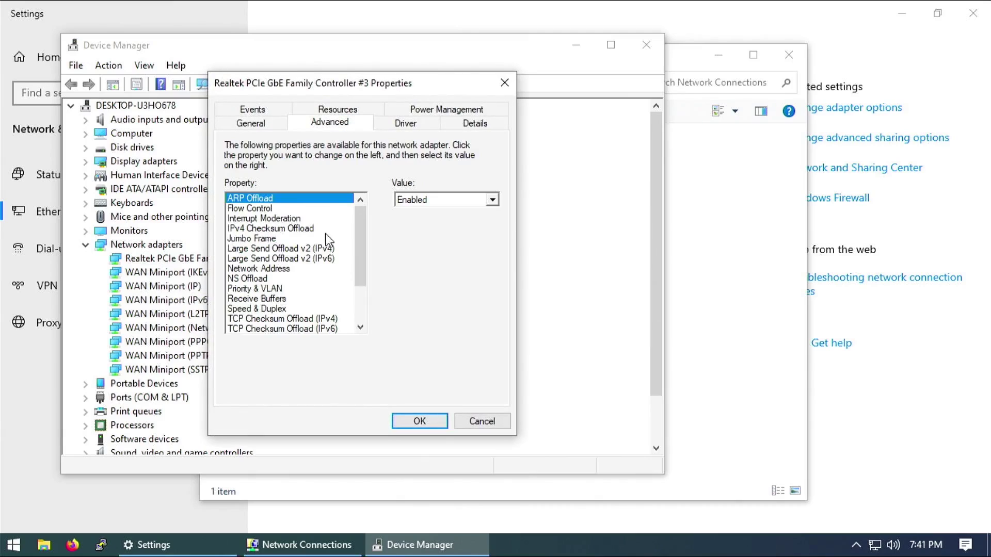
click(283, 270)
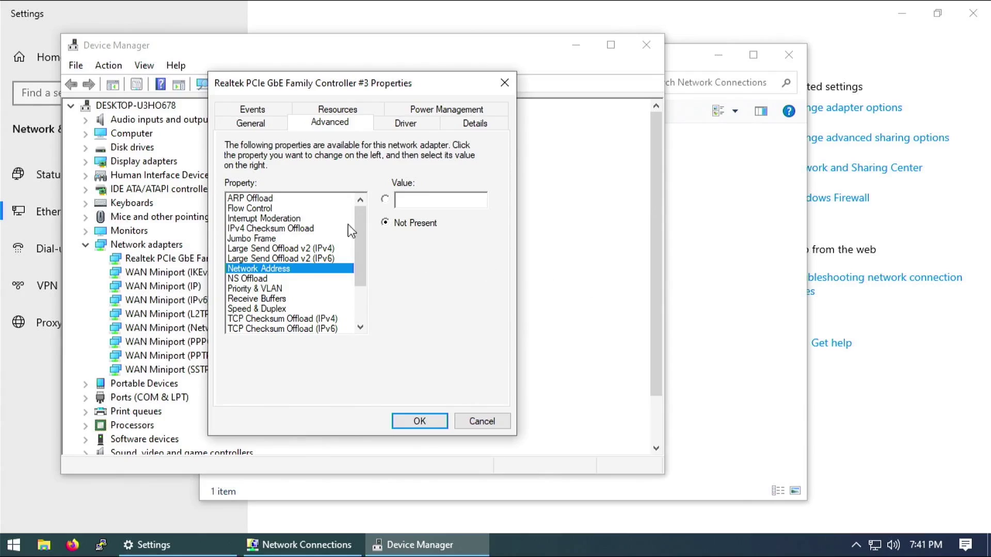
click(482, 421)
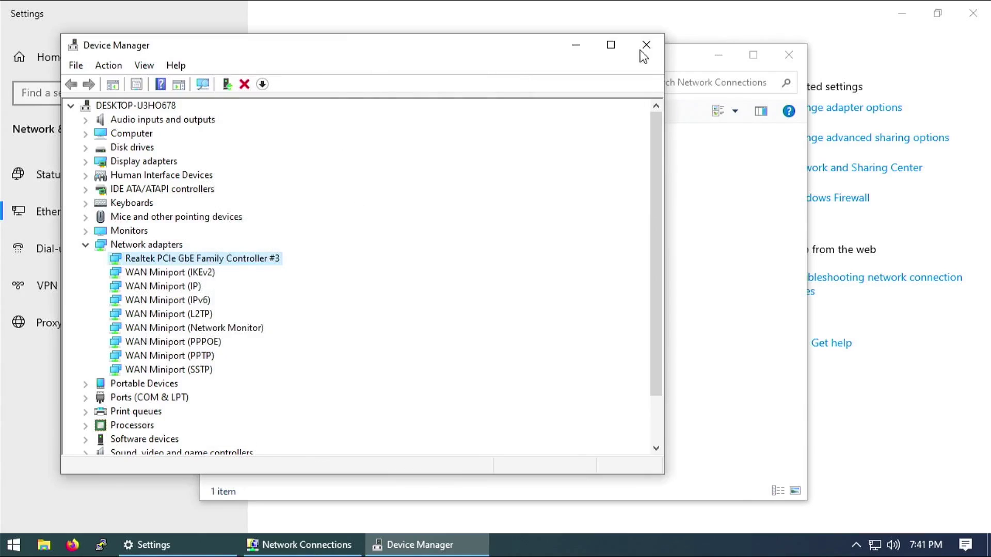
click(973, 13)
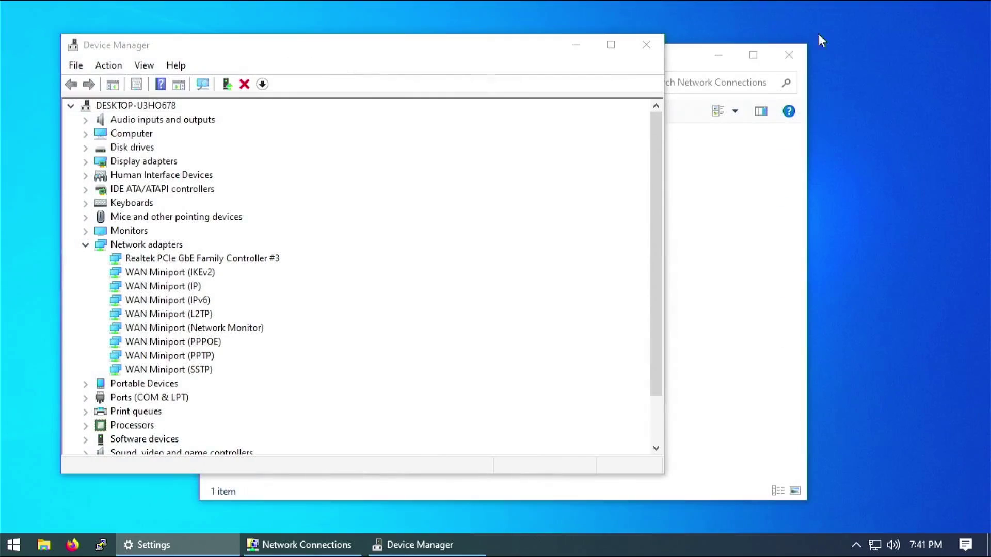
click(646, 45)
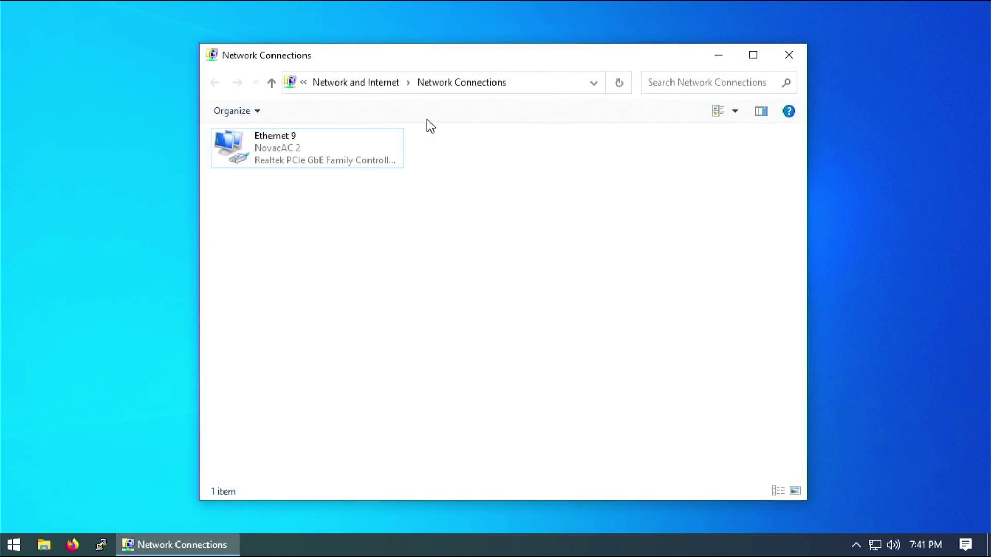
double_click(363, 142)
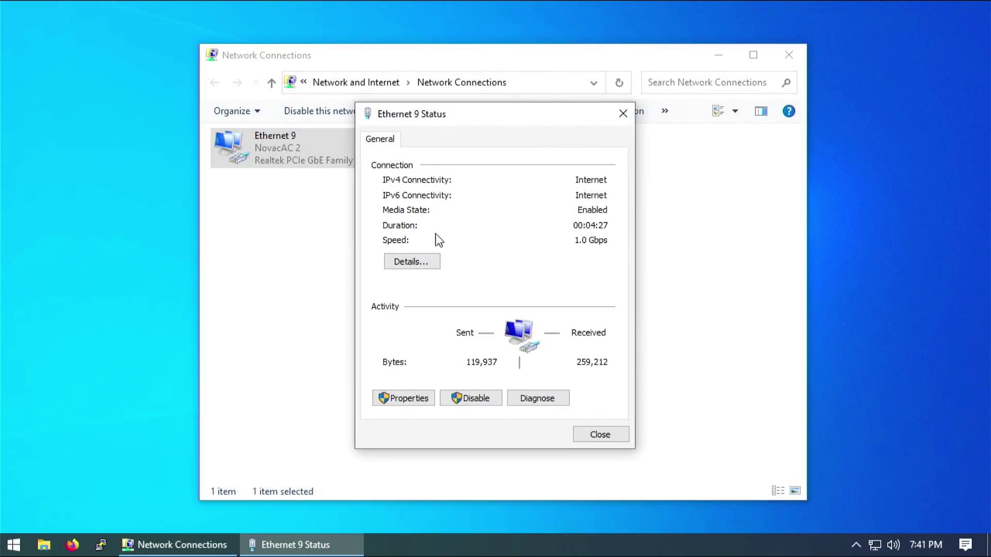
click(405, 262)
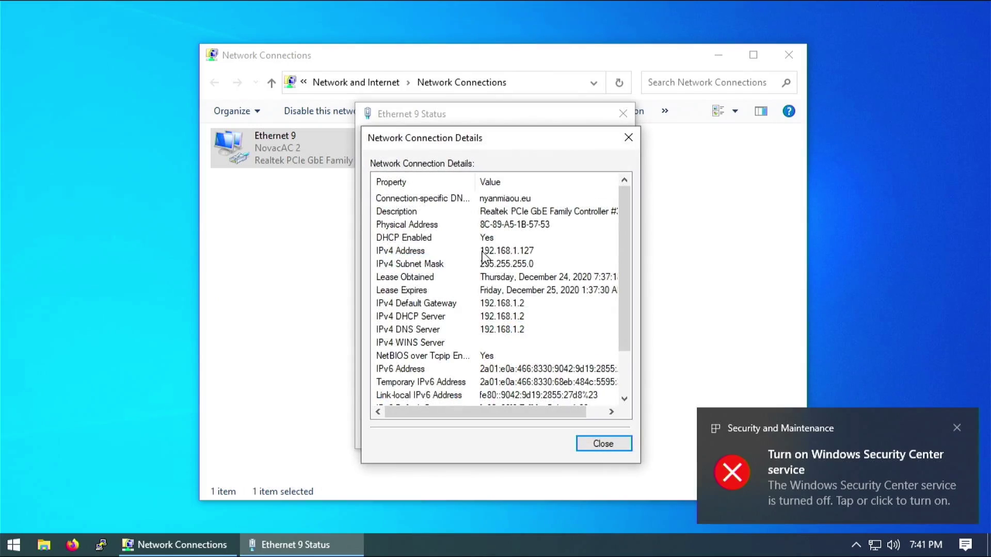